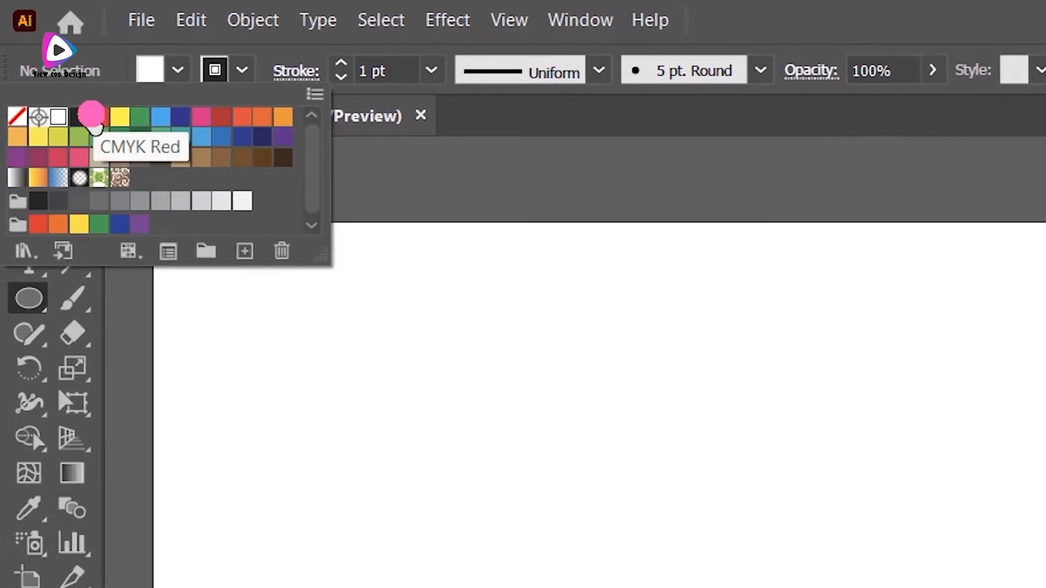
Set the default fill to CMYK Red and the stroke to None.
click(93, 117)
click(209, 71)
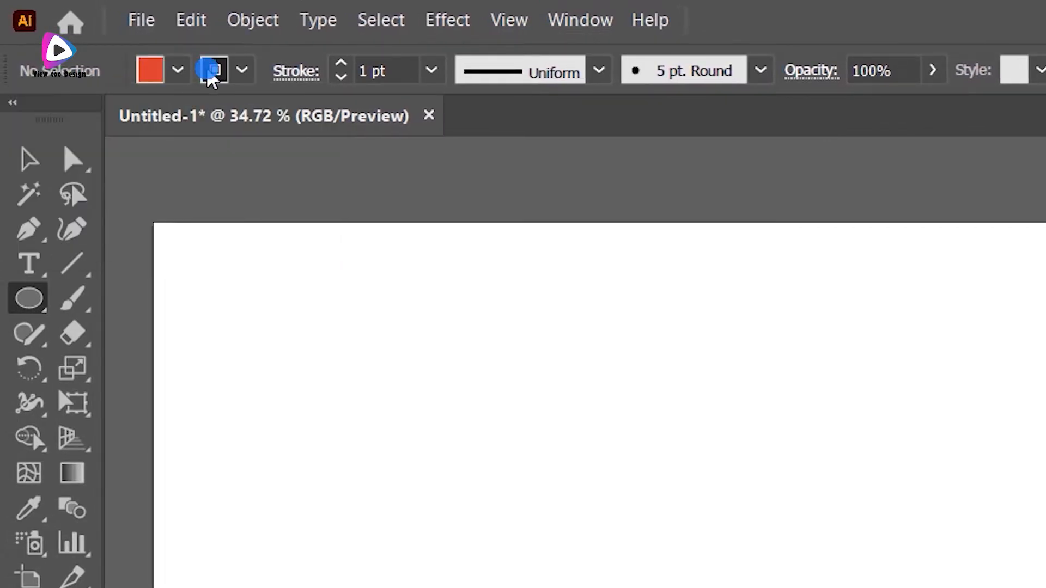
click(210, 71)
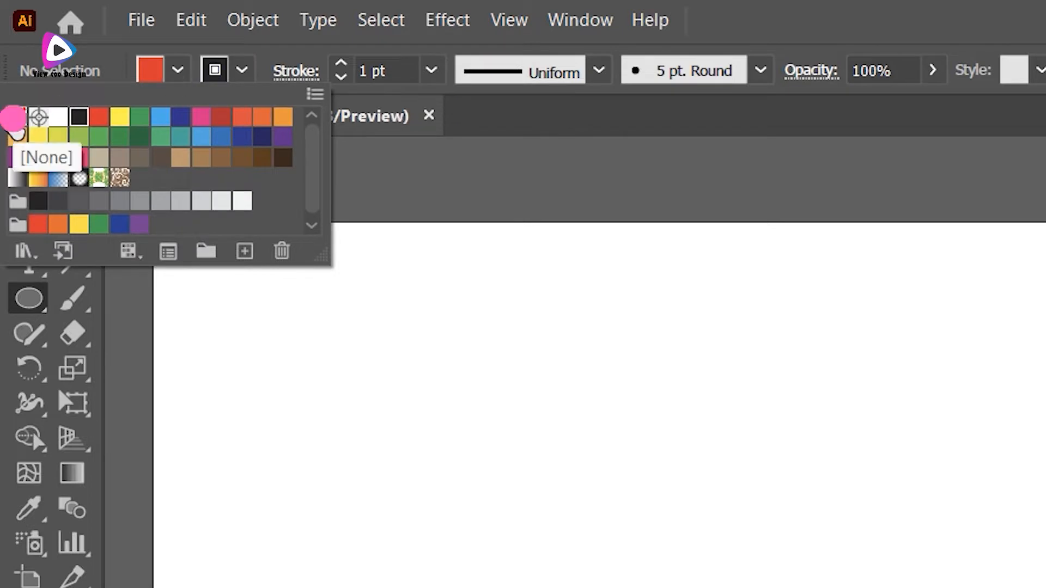
click(17, 116)
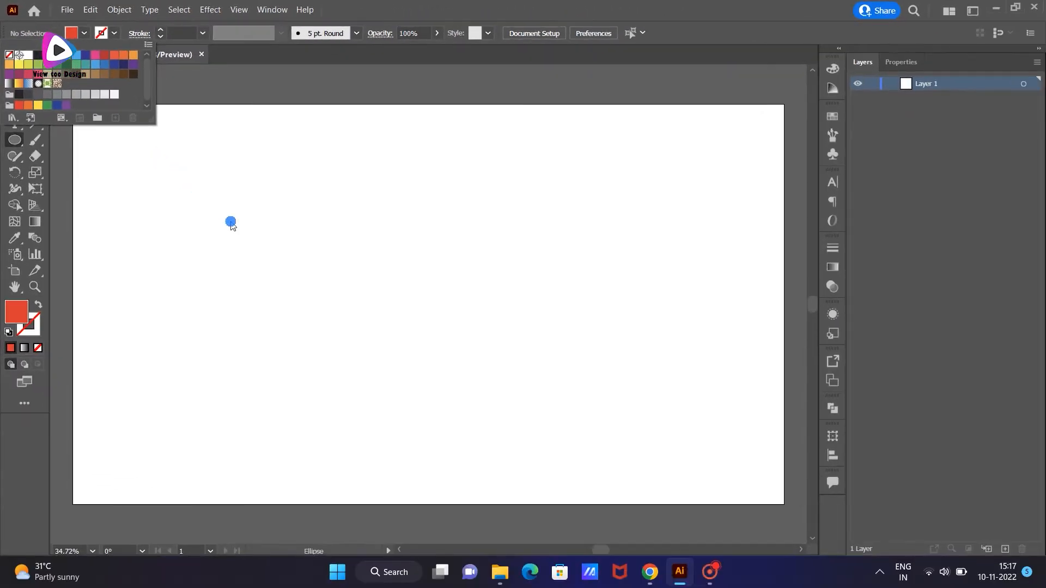
Draw a red circle in the left half of the artboard and place a copy about half its size to its right.
click(284, 282)
drag(282, 257, 365, 347)
key(v)
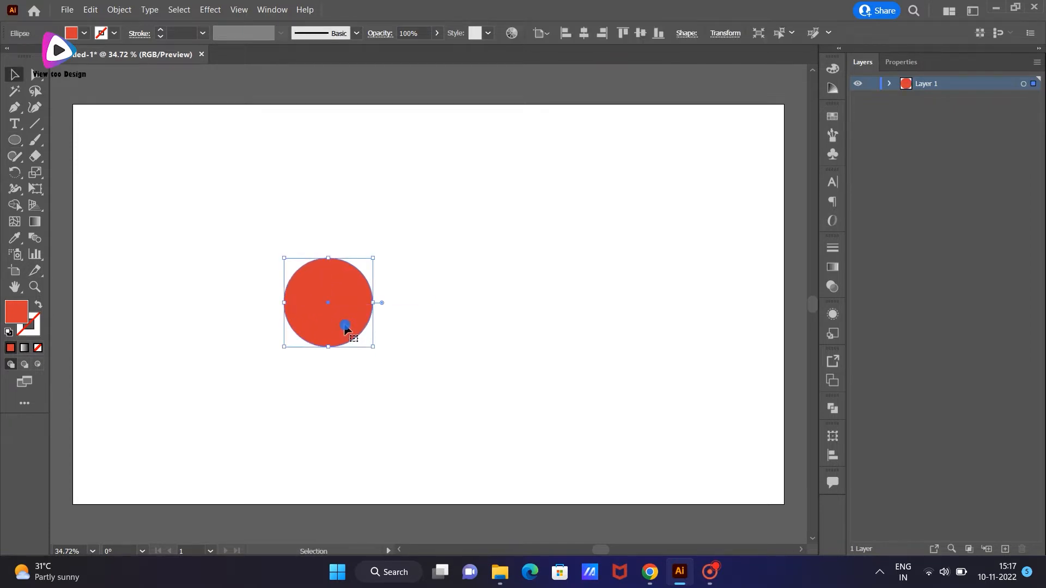
drag(370, 326, 639, 327)
drag(580, 348, 638, 308)
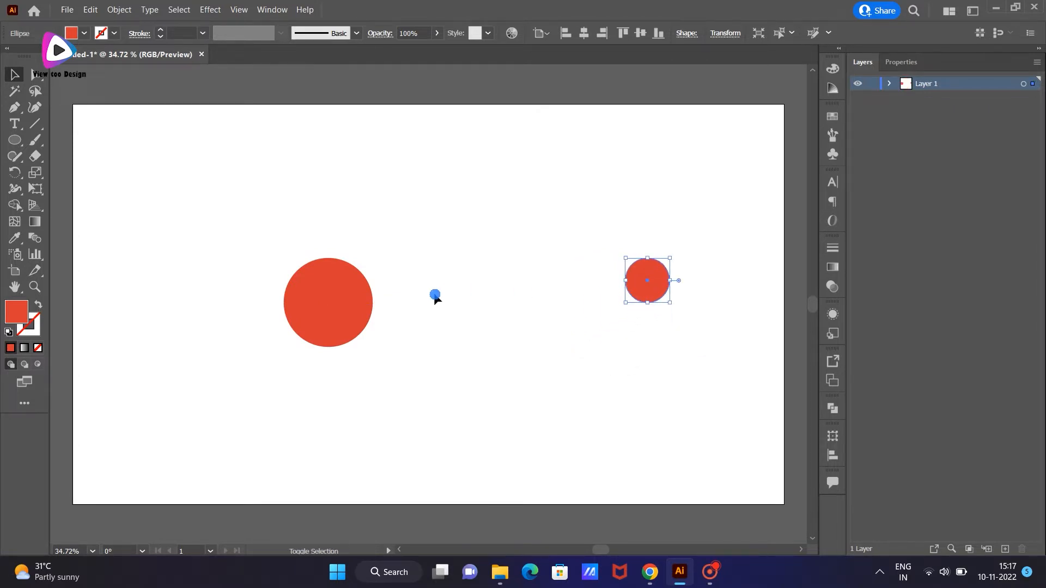
Align the centres of both circles on one horizontal line and shift the pair slightly left.
shift+click(332, 303)
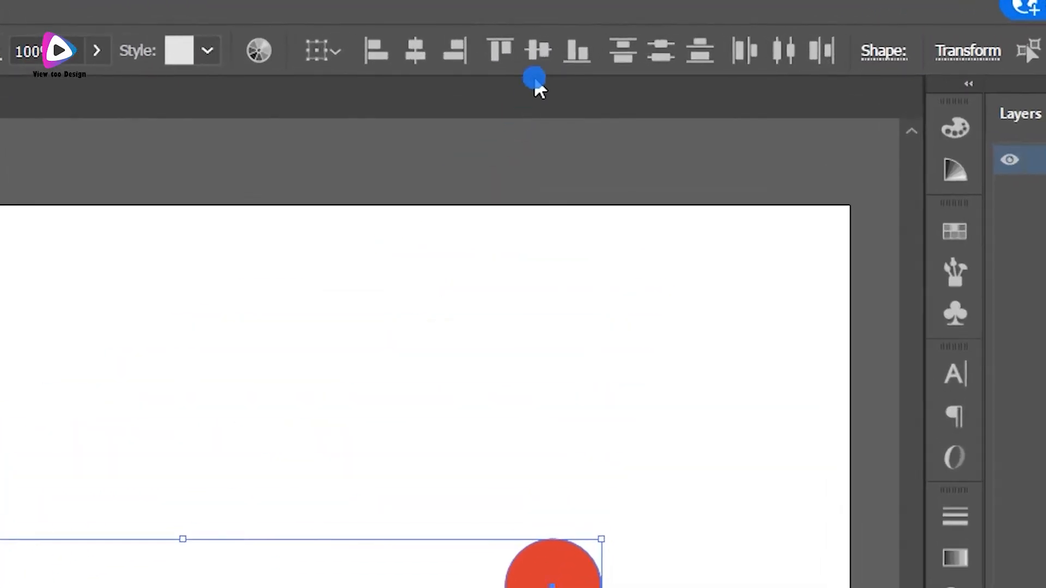
click(640, 34)
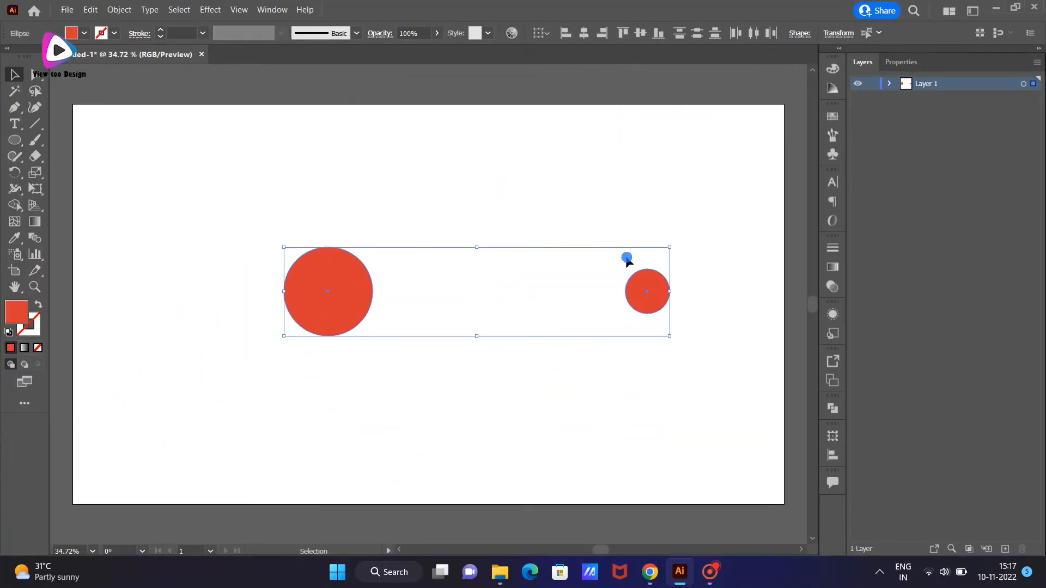
drag(631, 294, 570, 299)
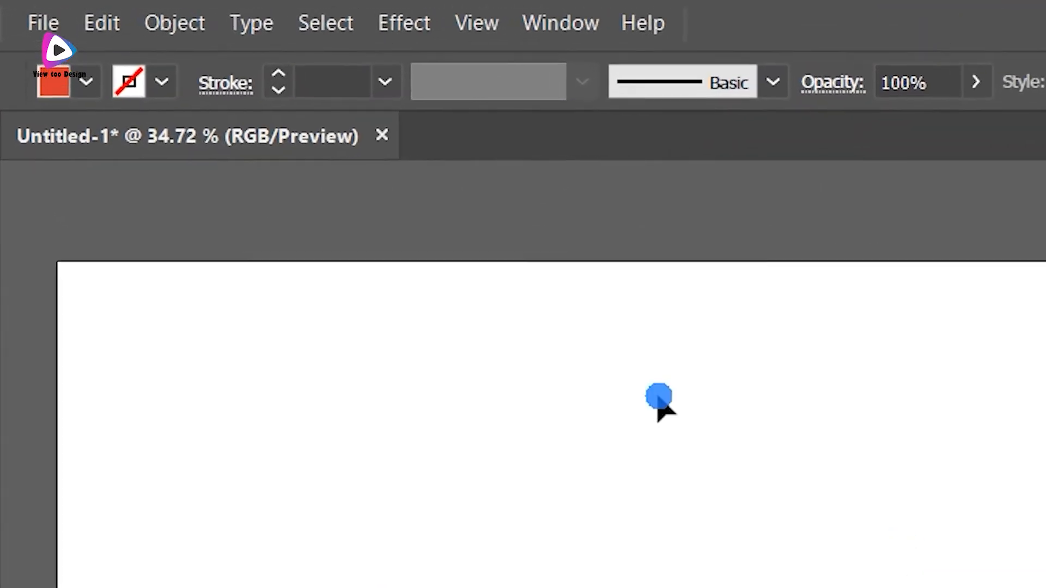
Configure the Blend Options for the two circles to Specified Steps spacing with 200 steps.
click(147, 19)
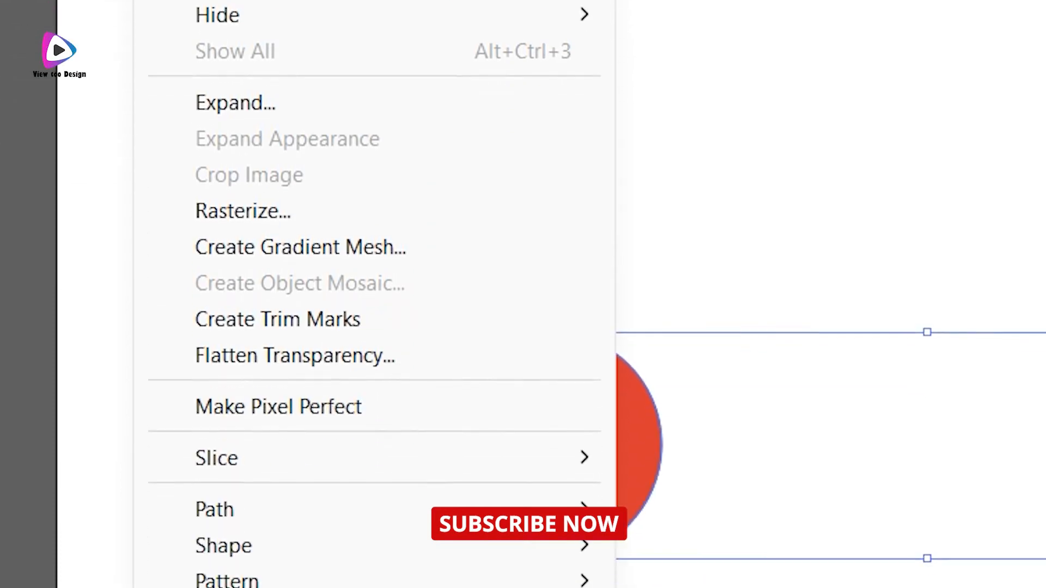
mouse_move(293, 299)
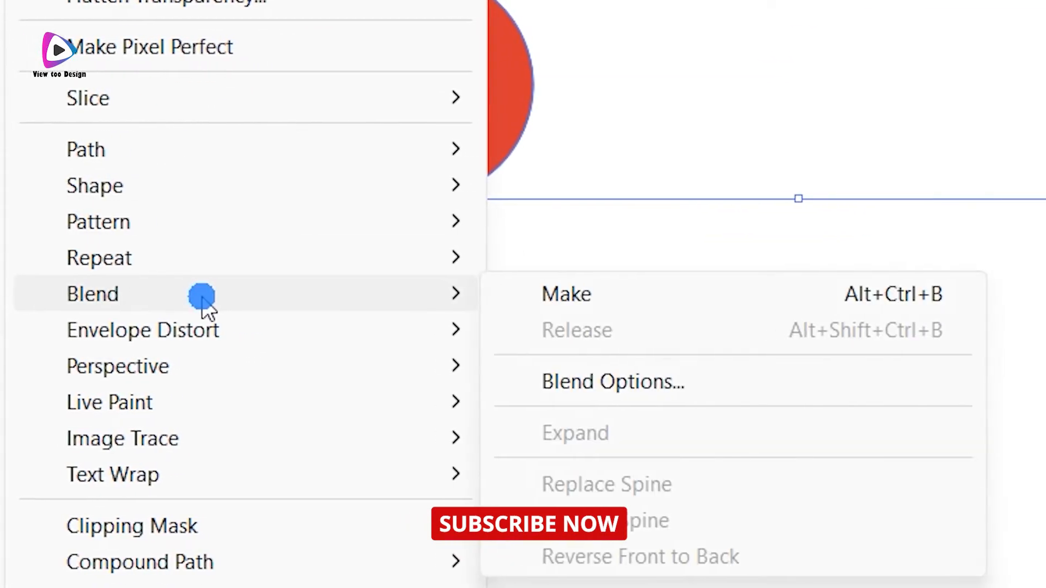
click(612, 384)
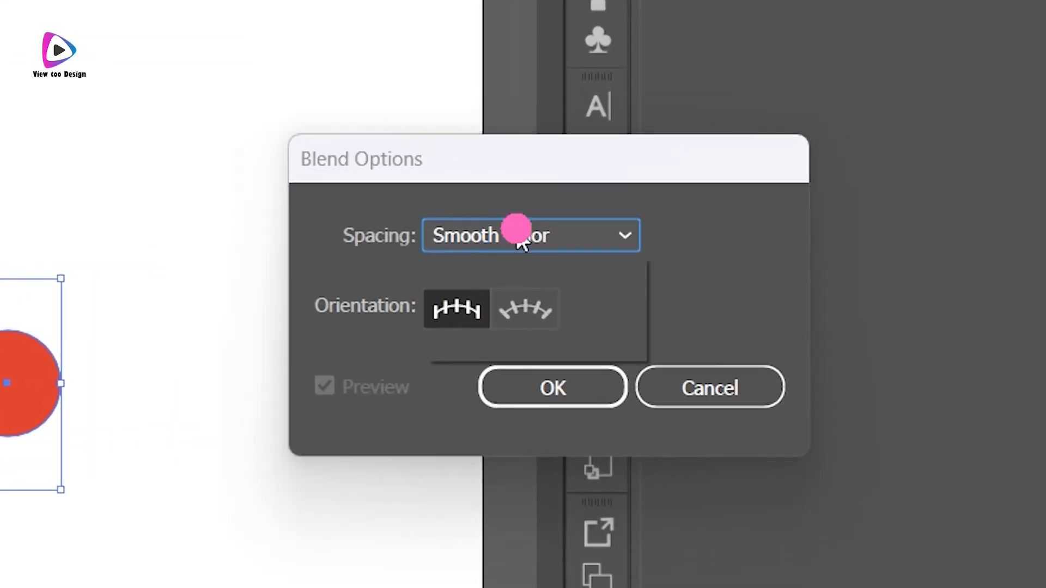
click(755, 232)
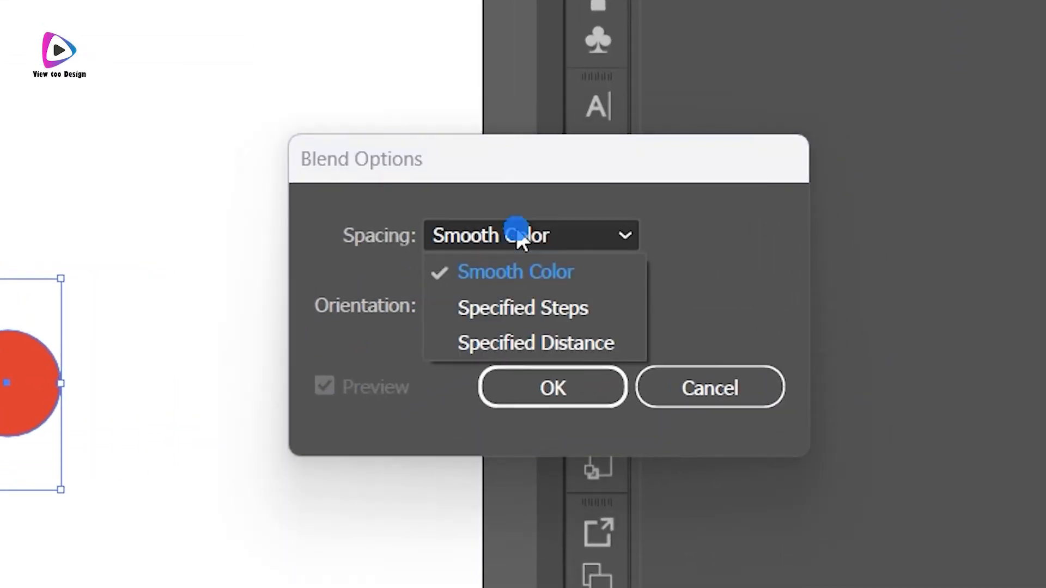
click(702, 260)
click(448, 309)
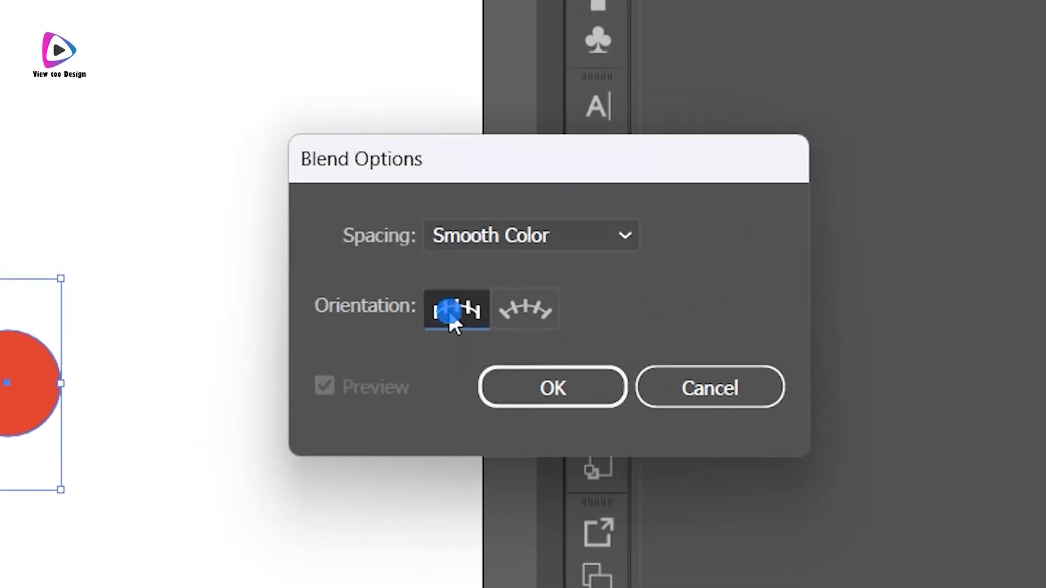
click(509, 226)
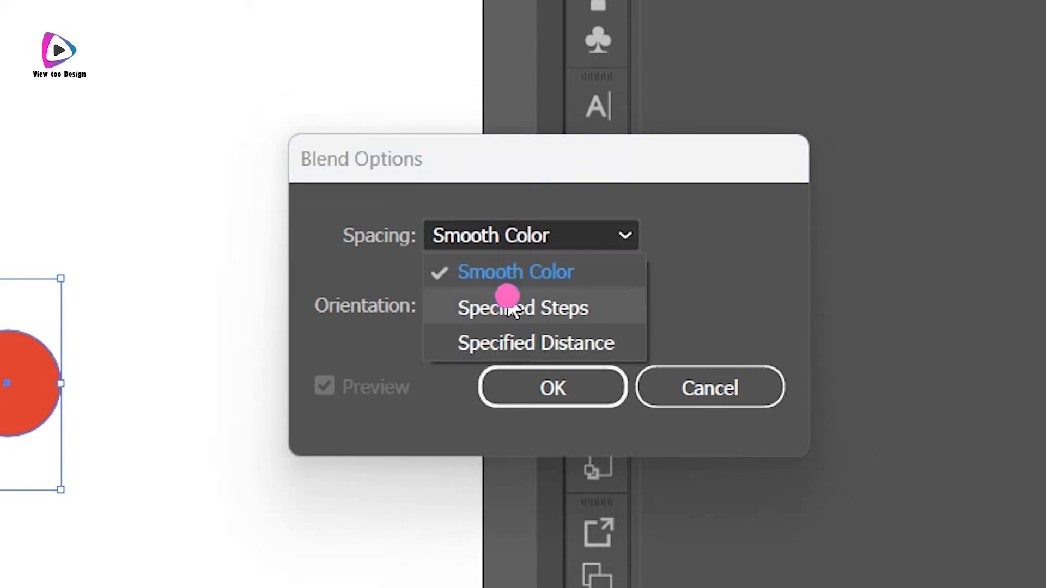
click(504, 303)
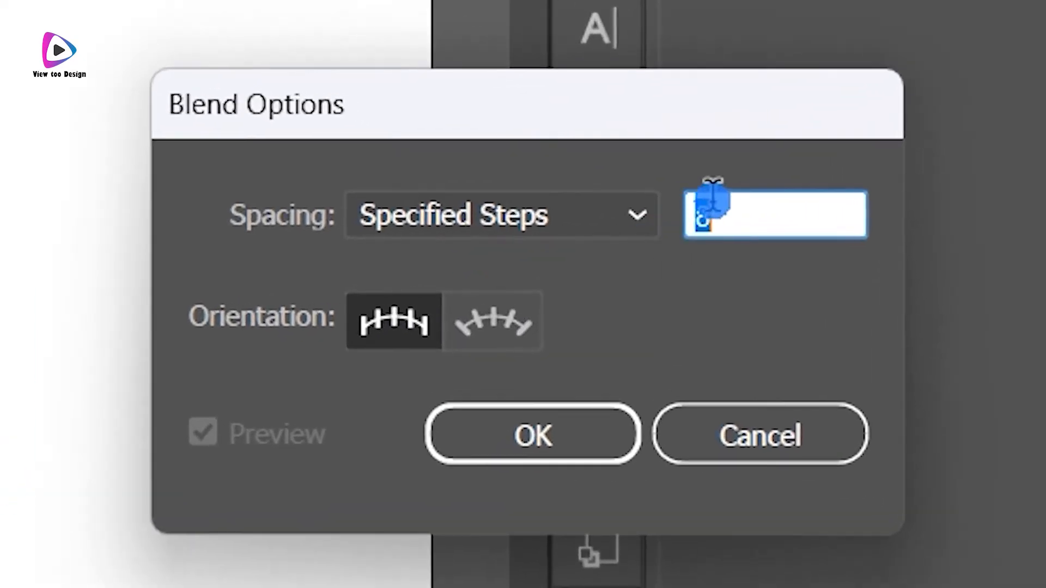
double_click(718, 207)
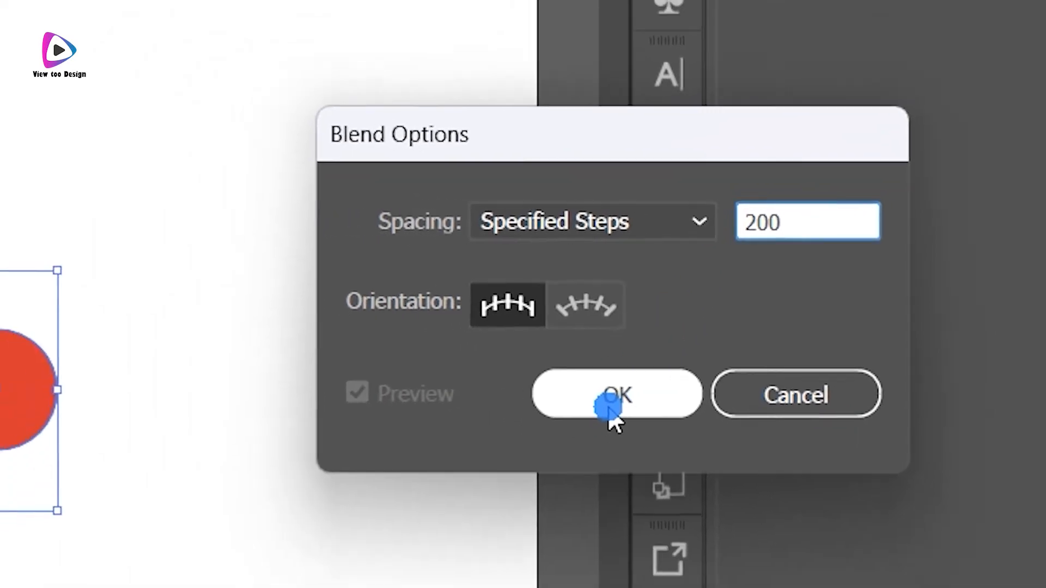
click(697, 364)
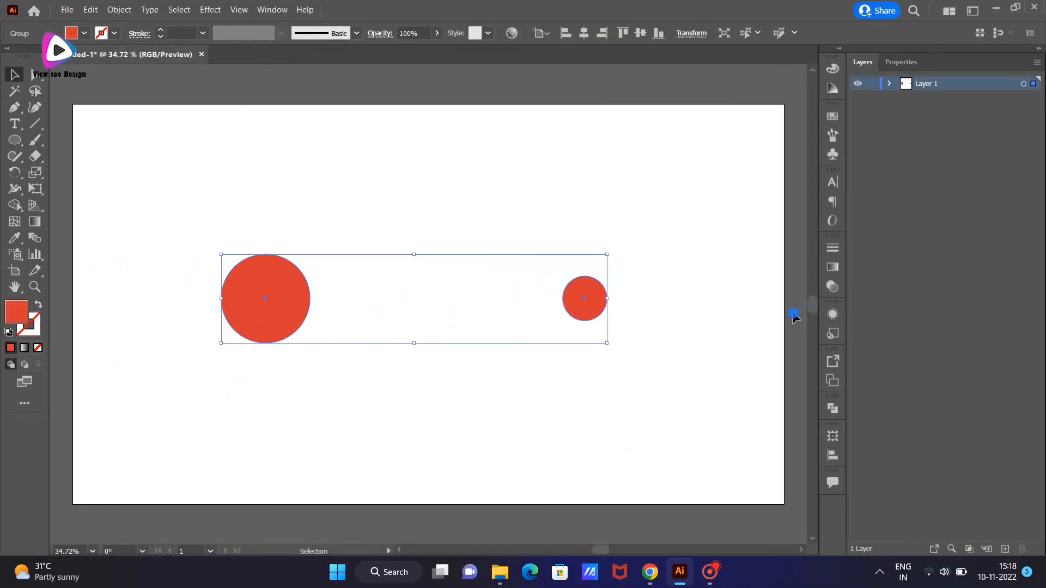
Draw an S-shaped curved path above the circles with the Pen tool, using a red stroke and no fill.
click(369, 251)
click(15, 106)
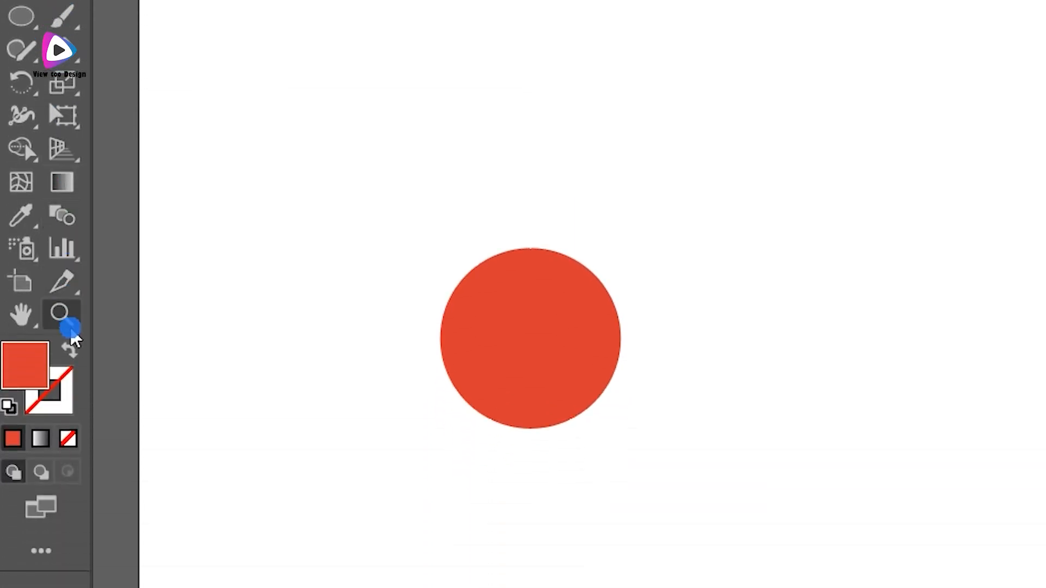
click(69, 349)
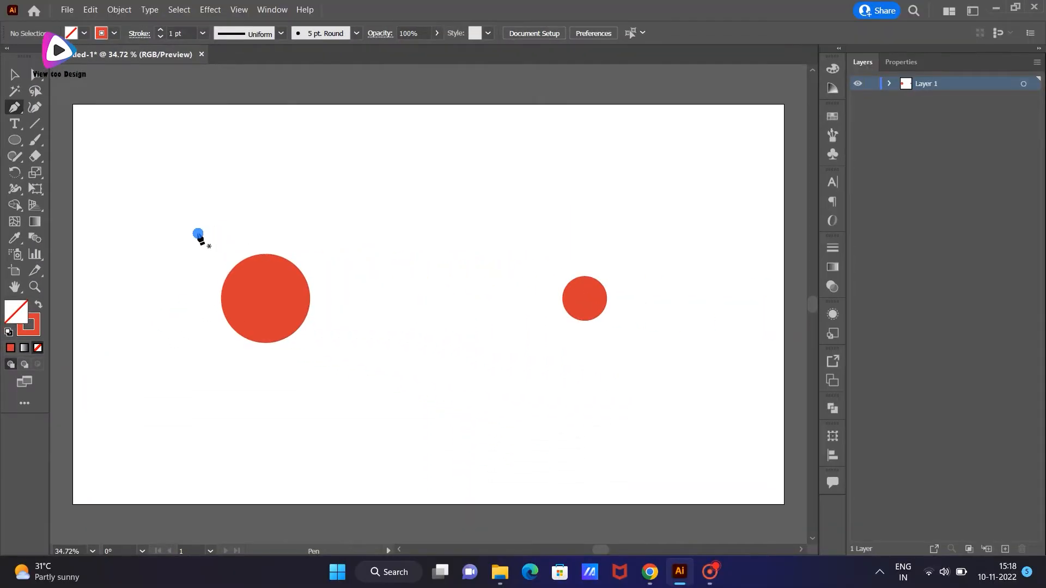
click(197, 234)
drag(438, 217, 594, 278)
click(689, 202)
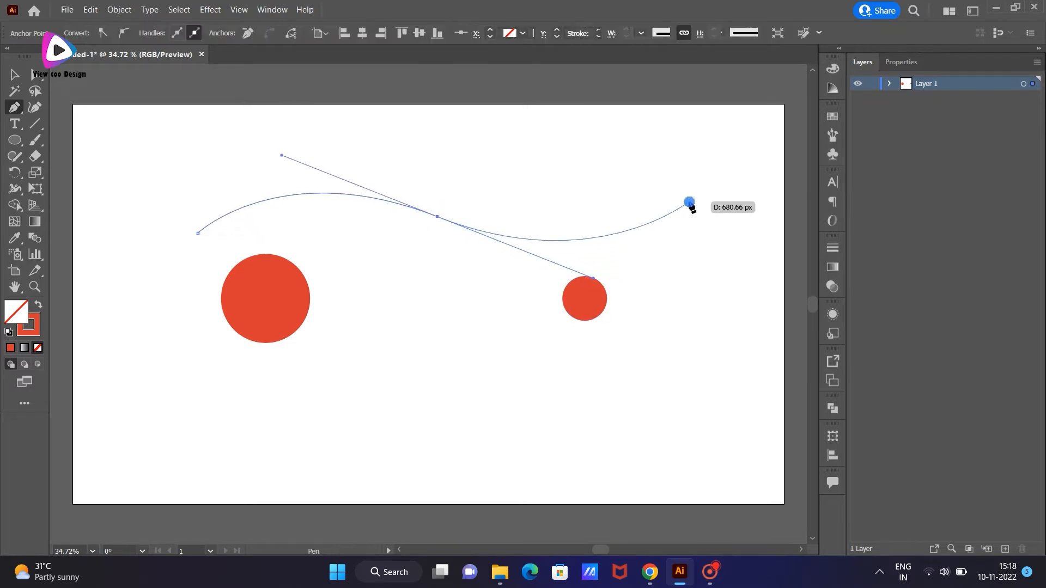
key(v)
Make a blend between the large and the small red circle.
click(292, 351)
click(281, 318)
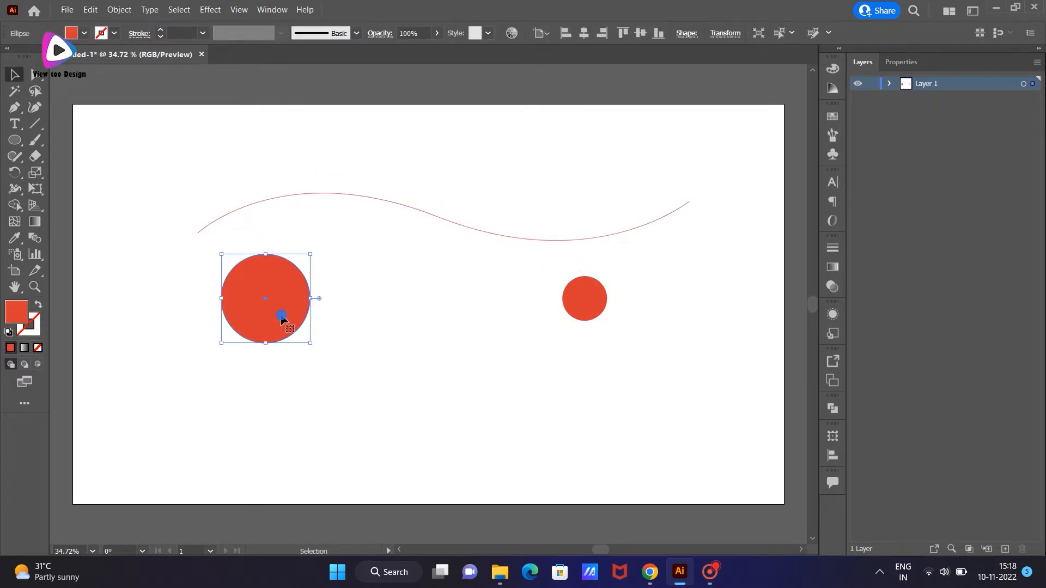
shift+click(589, 313)
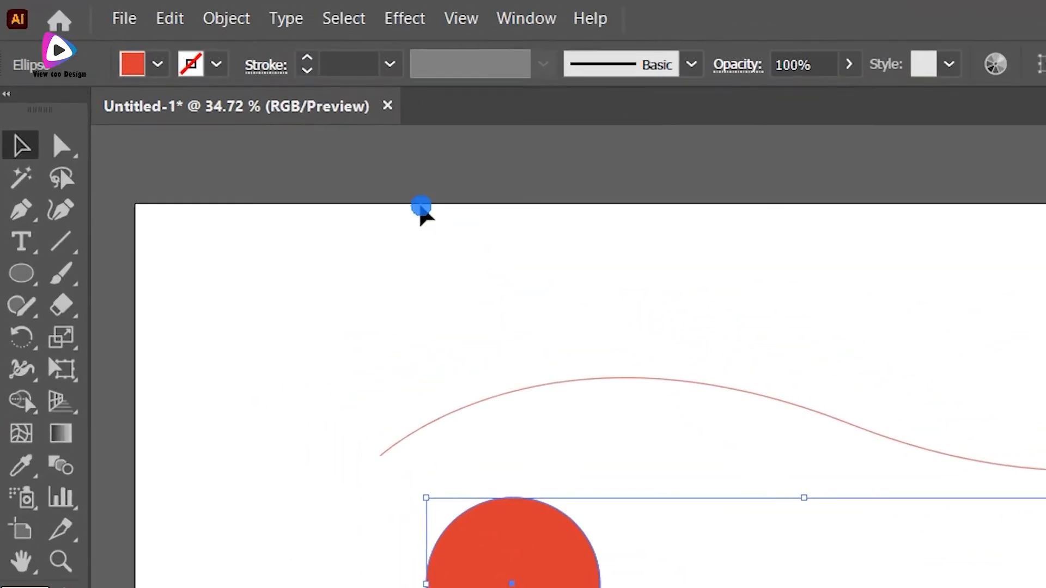
click(212, 30)
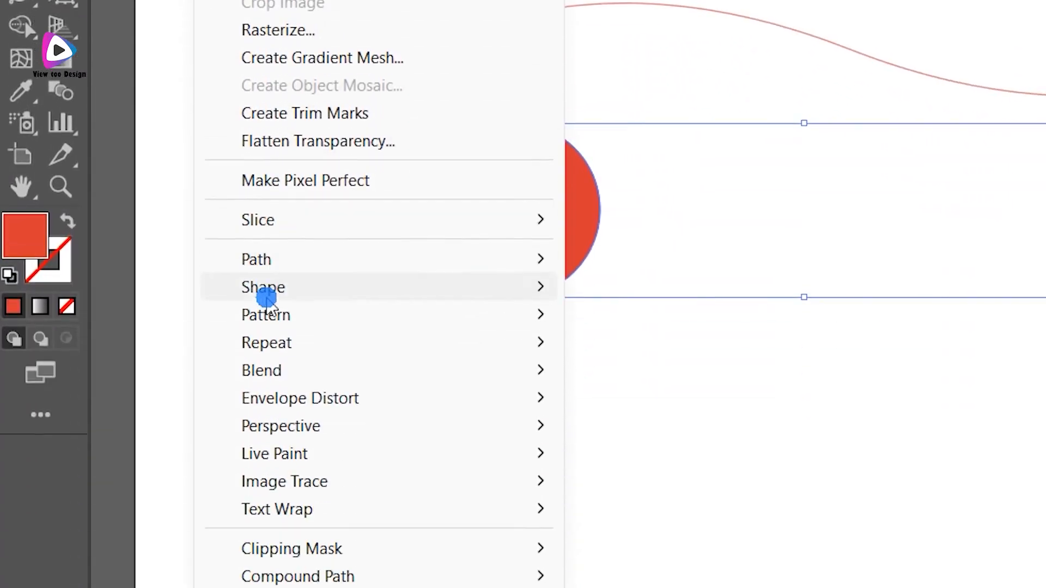
click(277, 370)
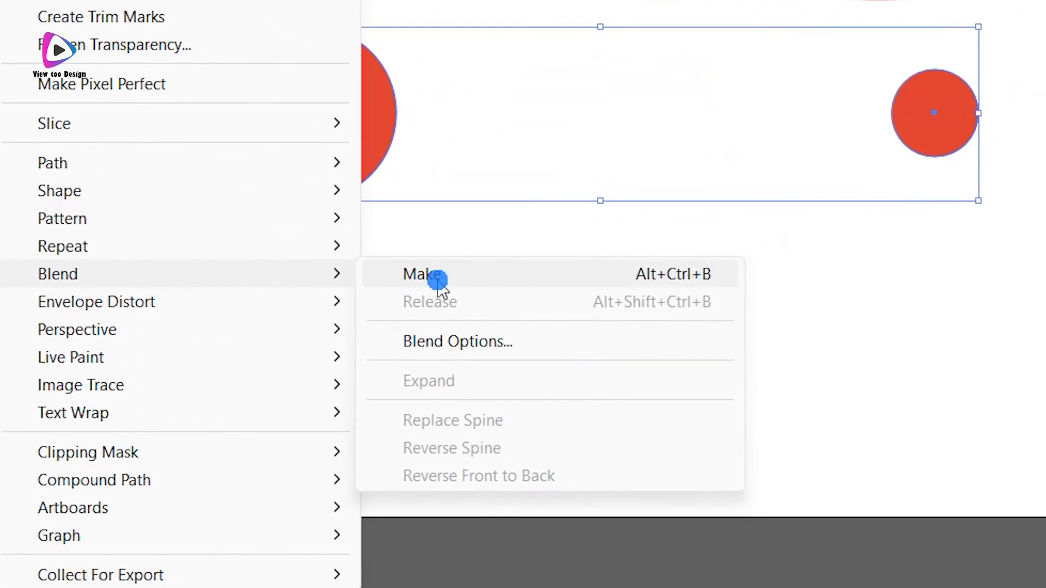
click(629, 372)
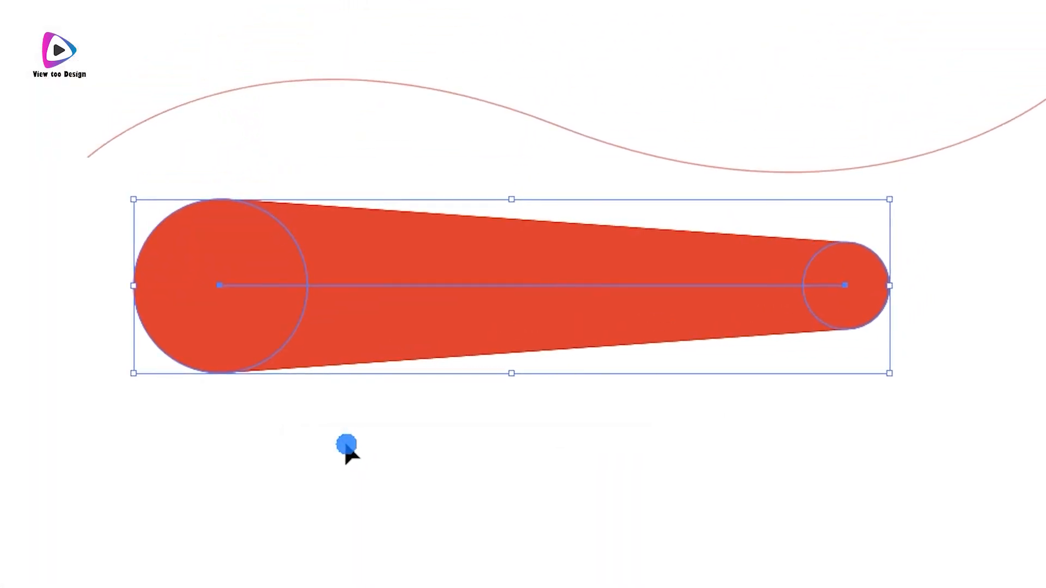
Replace the blend's straight spine with the S-shaped curved path.
shift+click(296, 83)
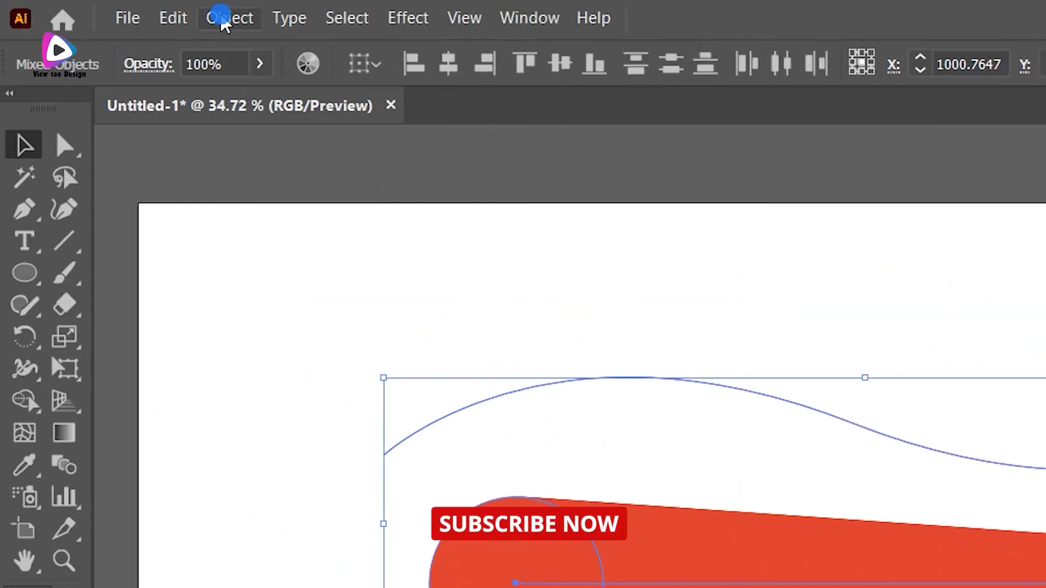
click(220, 17)
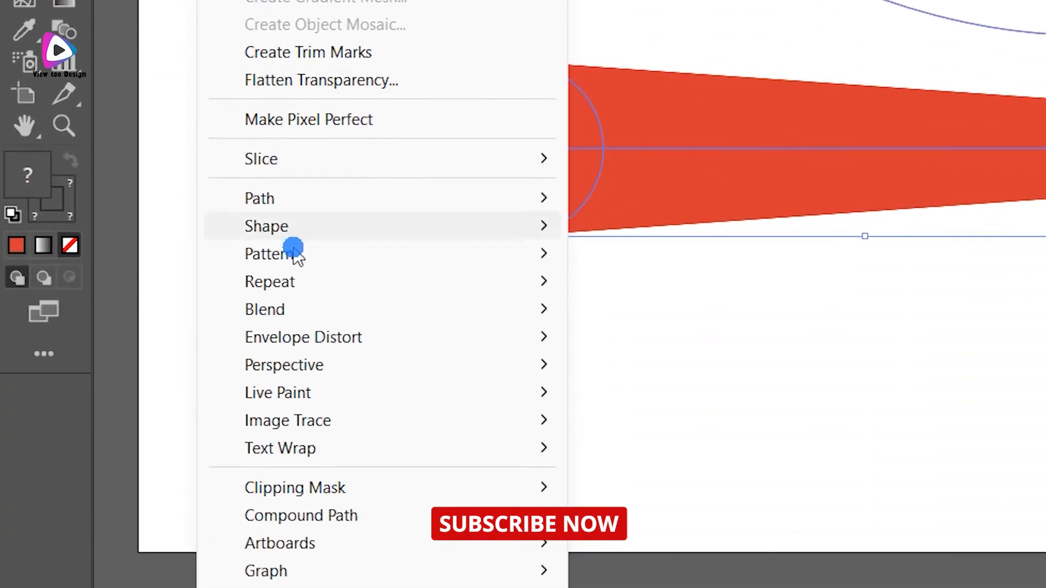
click(301, 301)
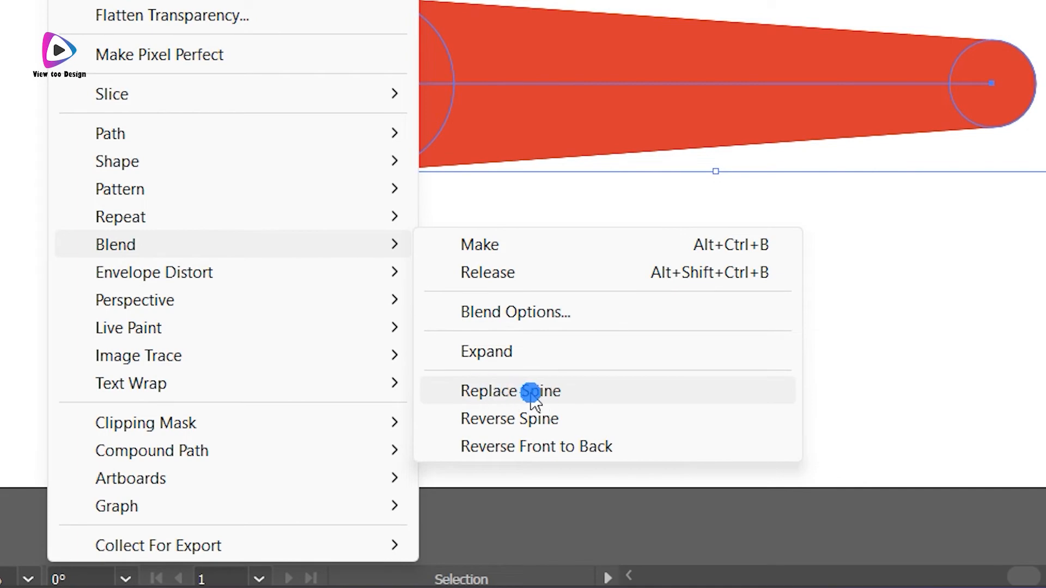
click(531, 394)
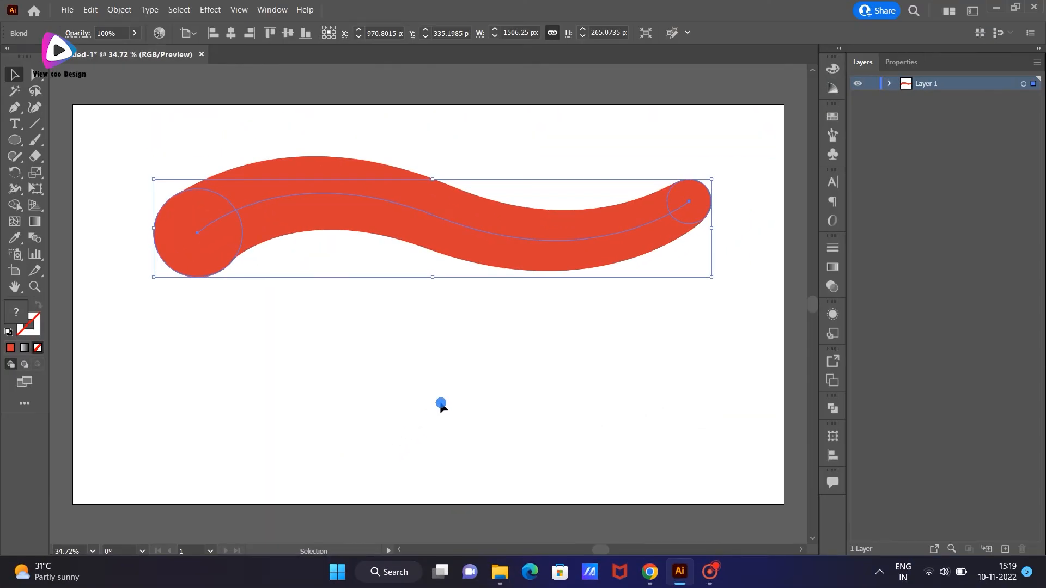
Isolate the blend and scale its small end circle proportionally to about 47 px.
double_click(685, 219)
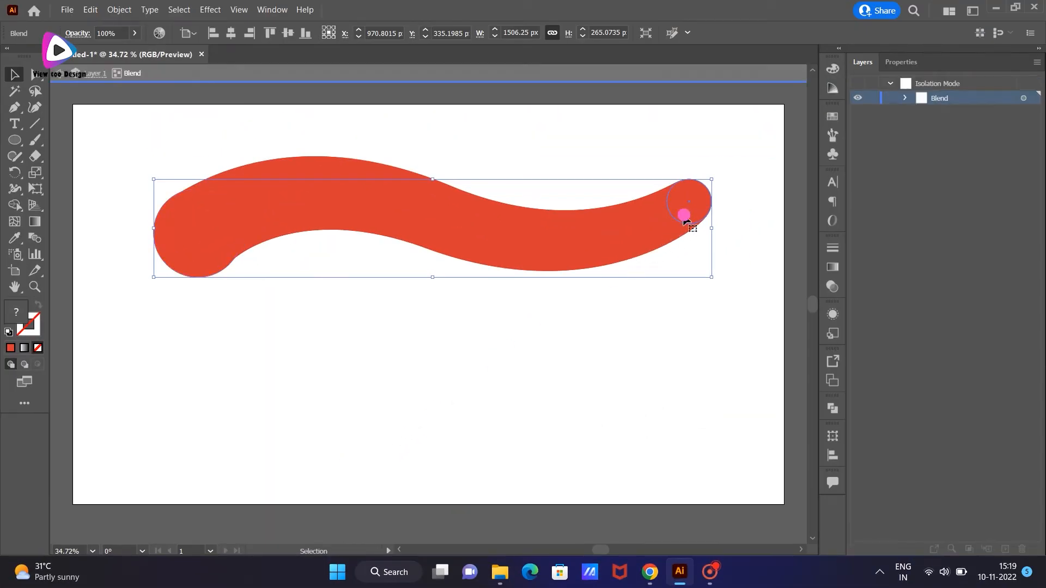
click(685, 220)
drag(477, 275, 535, 227)
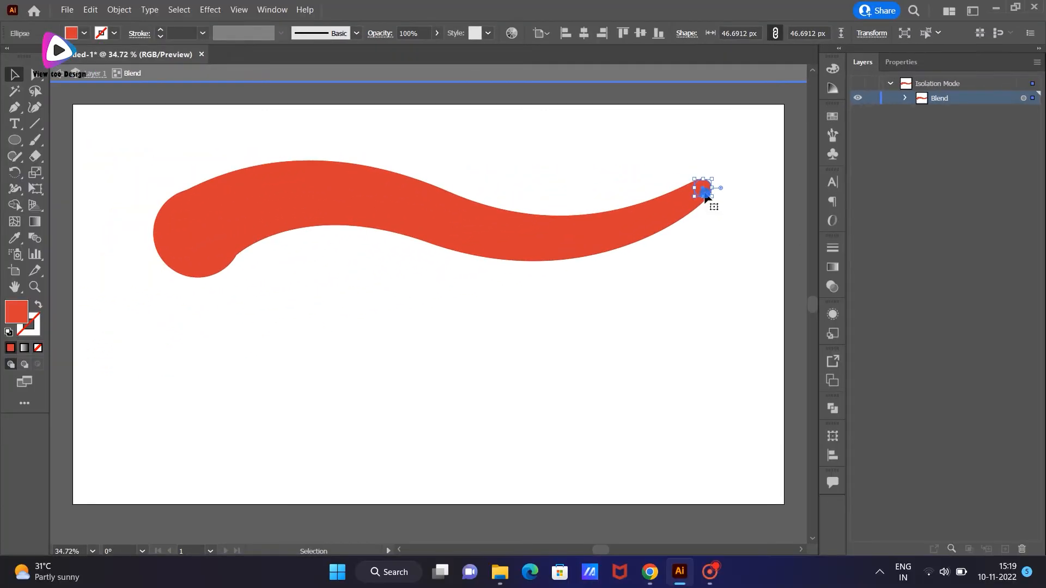
Move the small end circle down to the artboard's lower middle and fill it with the yellow-orange gradient swatch.
drag(704, 193, 503, 384)
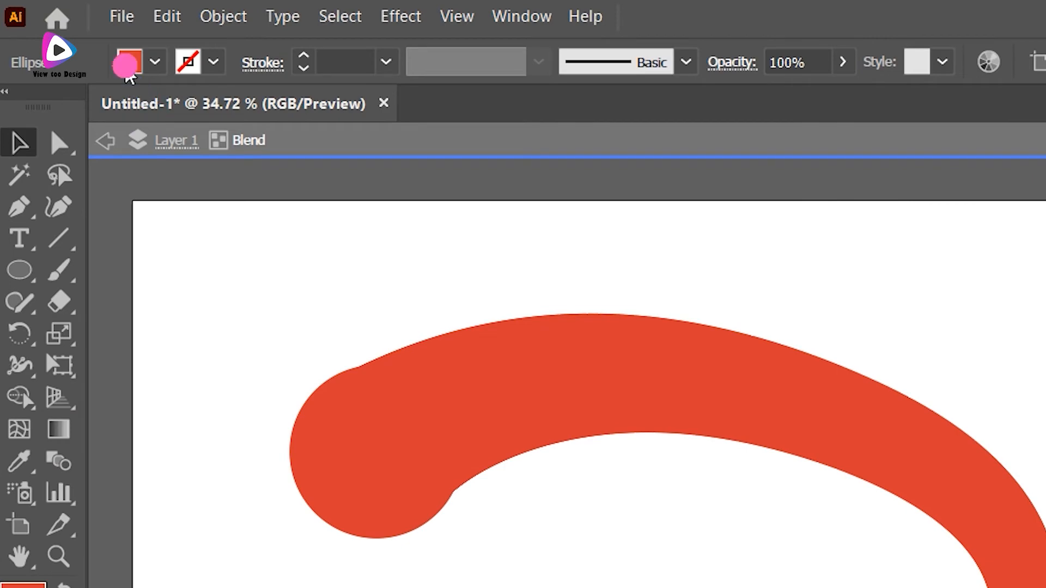
click(128, 76)
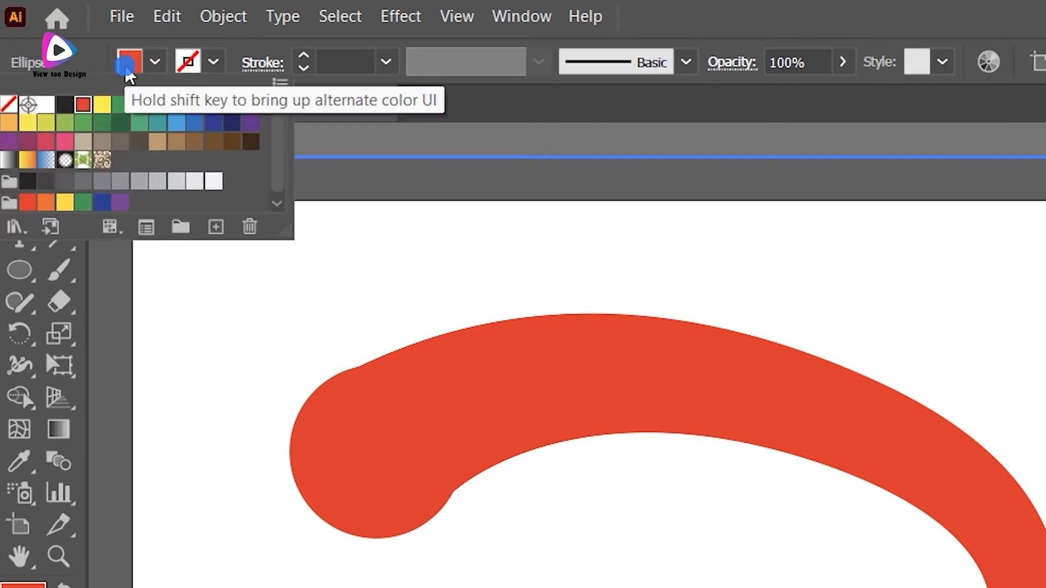
click(26, 160)
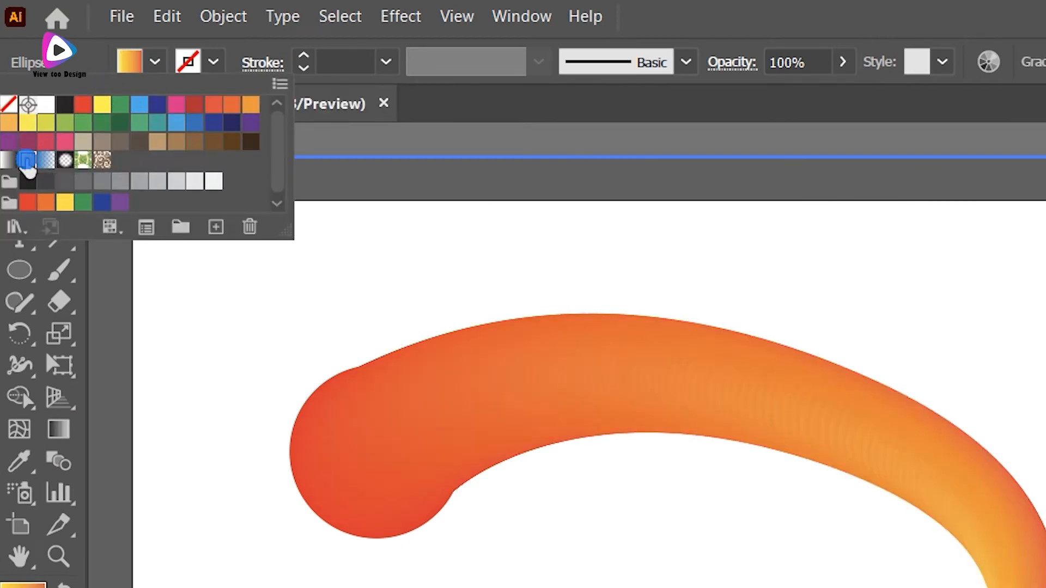
Fill the blend's large end circle with the yellow-orange gradient swatch and set its gradient angle to 60°.
click(347, 520)
click(345, 517)
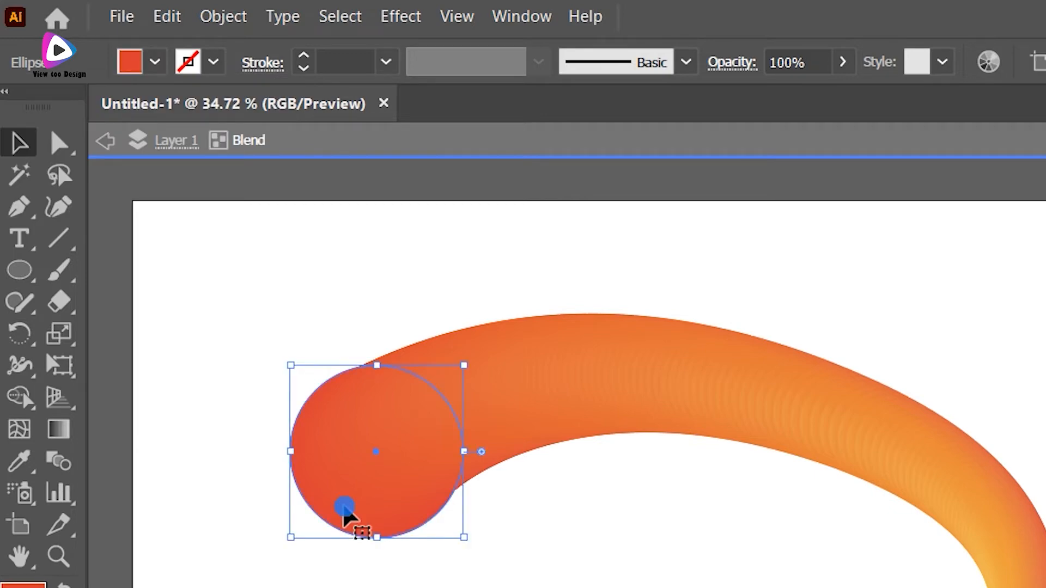
click(130, 62)
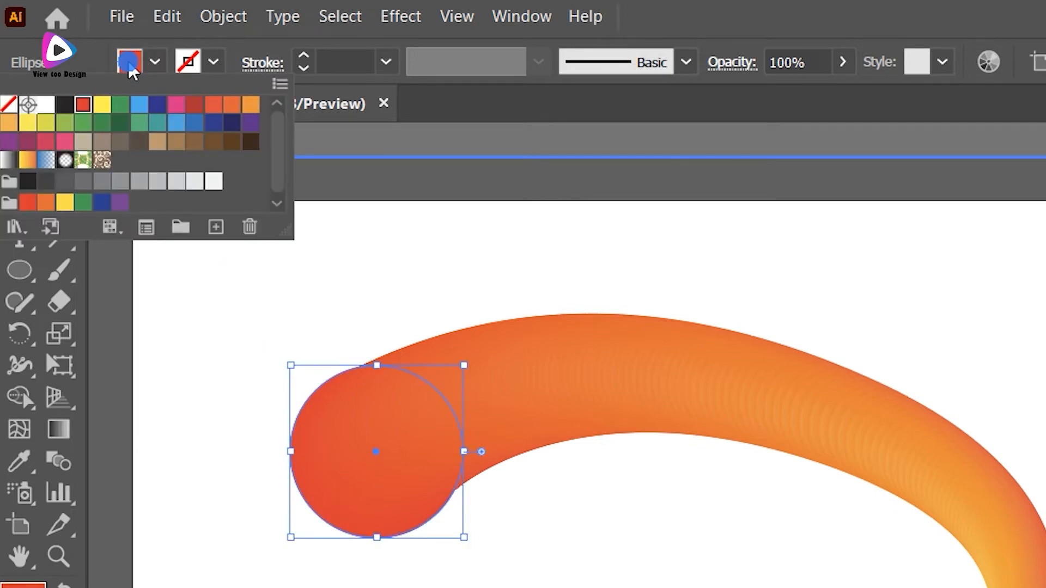
click(29, 160)
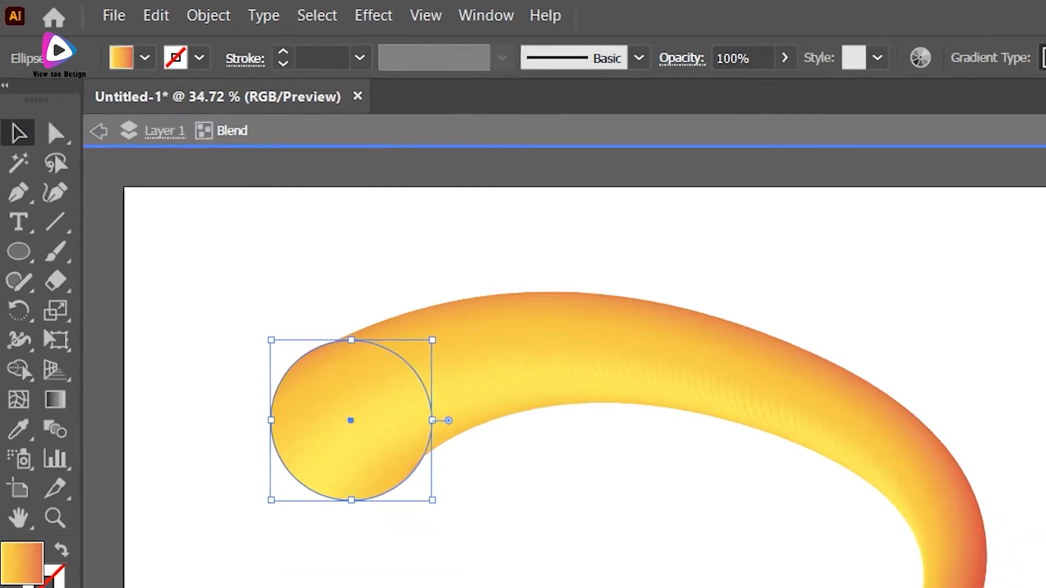
double_click(58, 429)
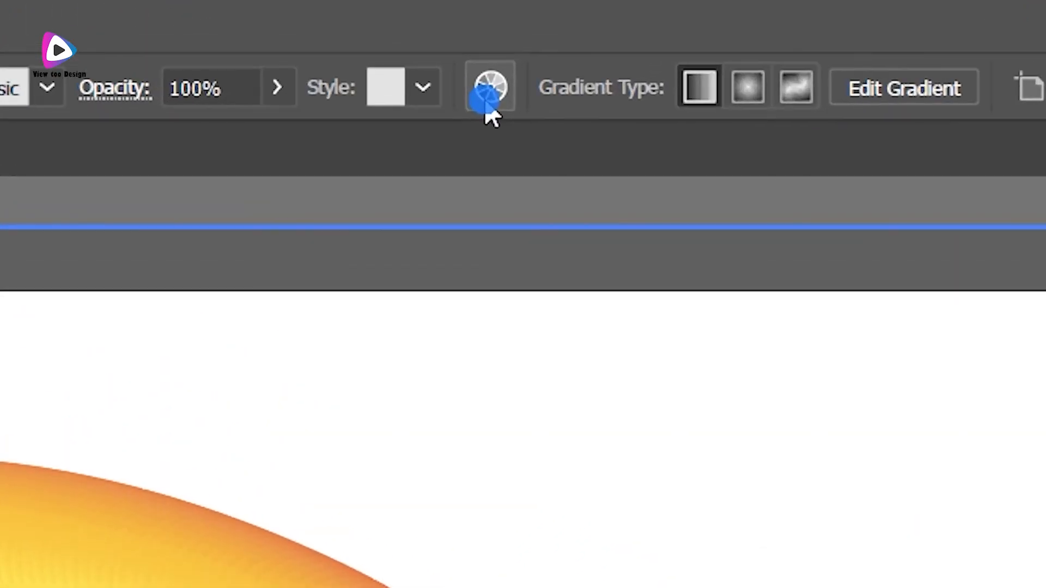
Recolour the large end circle's gradient to pink and violet tones with Recolor Artwork, shifting the colour handles individually on the wheel.
click(489, 101)
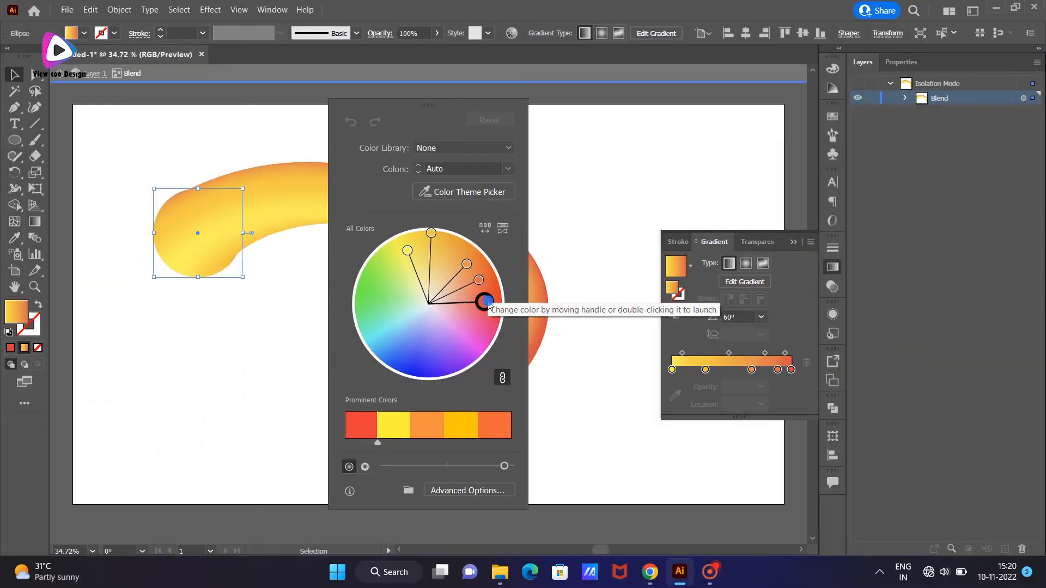
drag(484, 353, 444, 386)
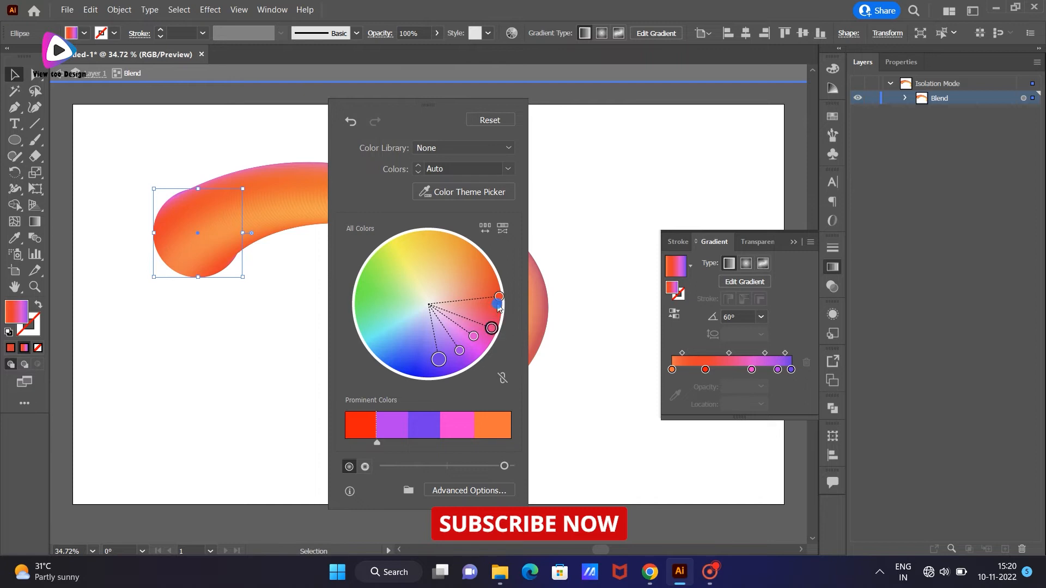
drag(498, 303, 472, 375)
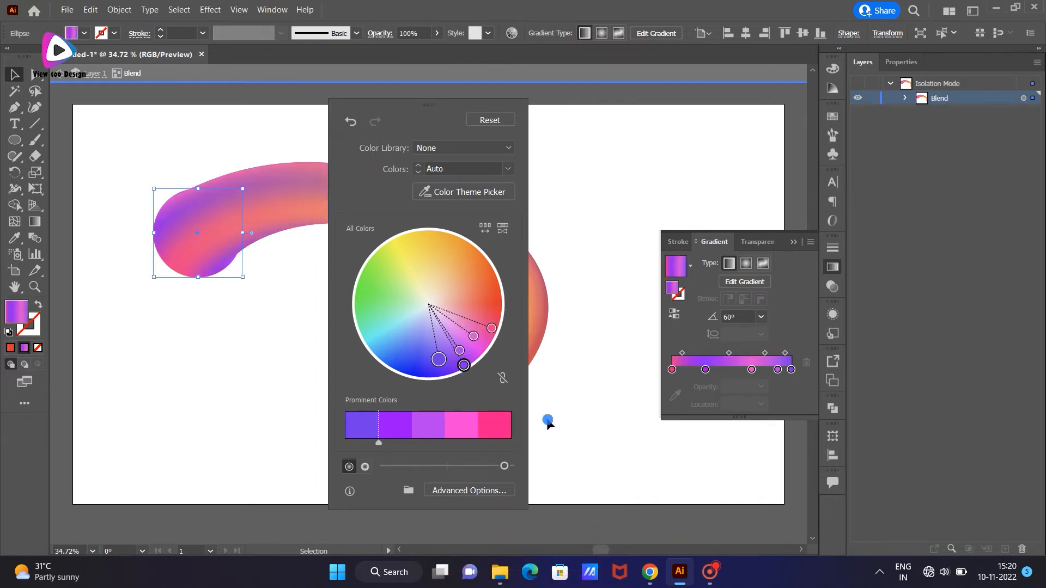
click(582, 390)
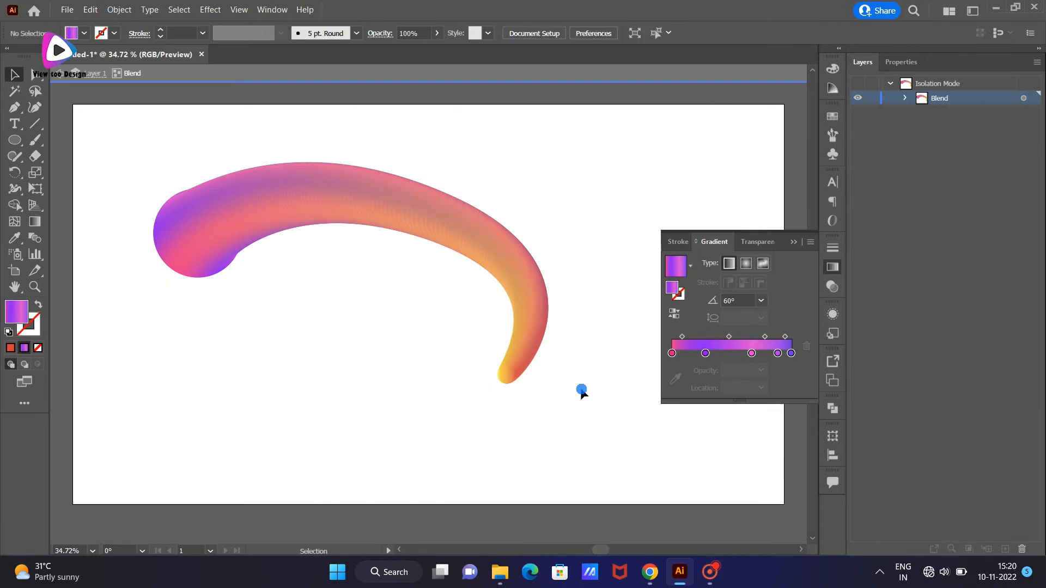
Recolour the small end circle's gradient to red, magenta and blue, and reposition the blend's ends so the tube loops over itself.
click(506, 381)
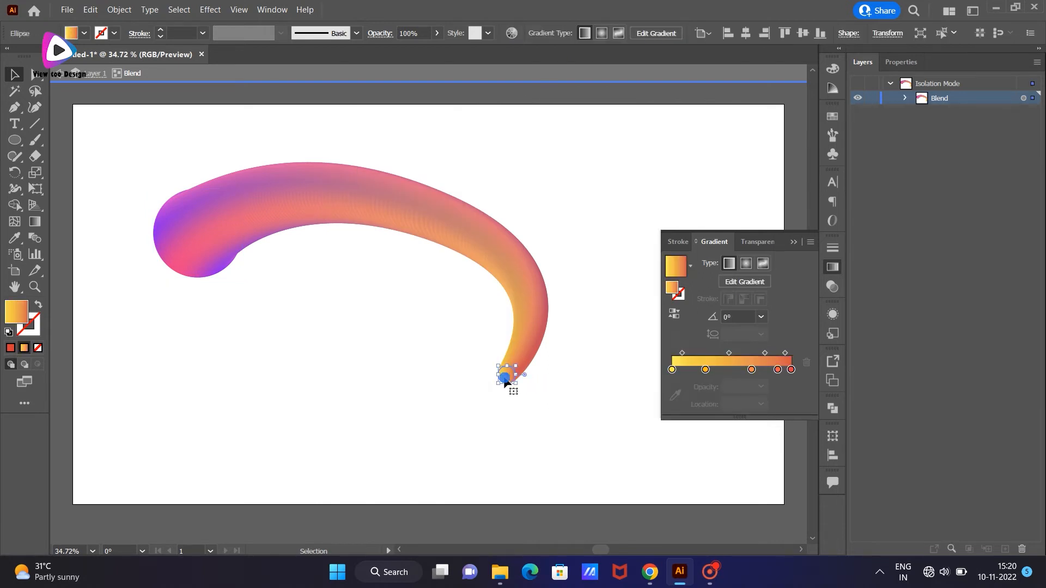
click(510, 32)
drag(536, 105, 657, 112)
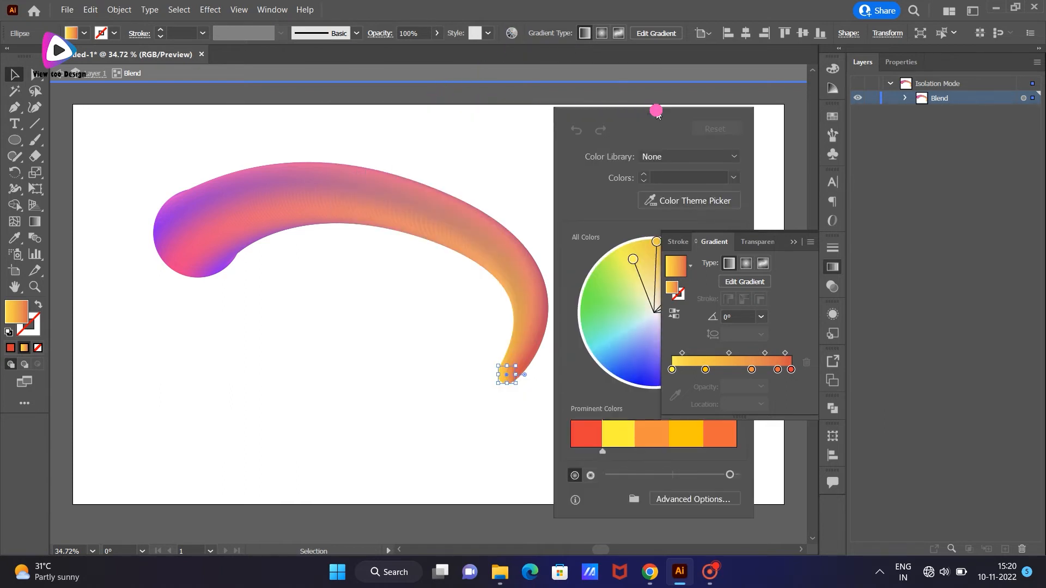
click(795, 243)
drag(722, 326, 656, 415)
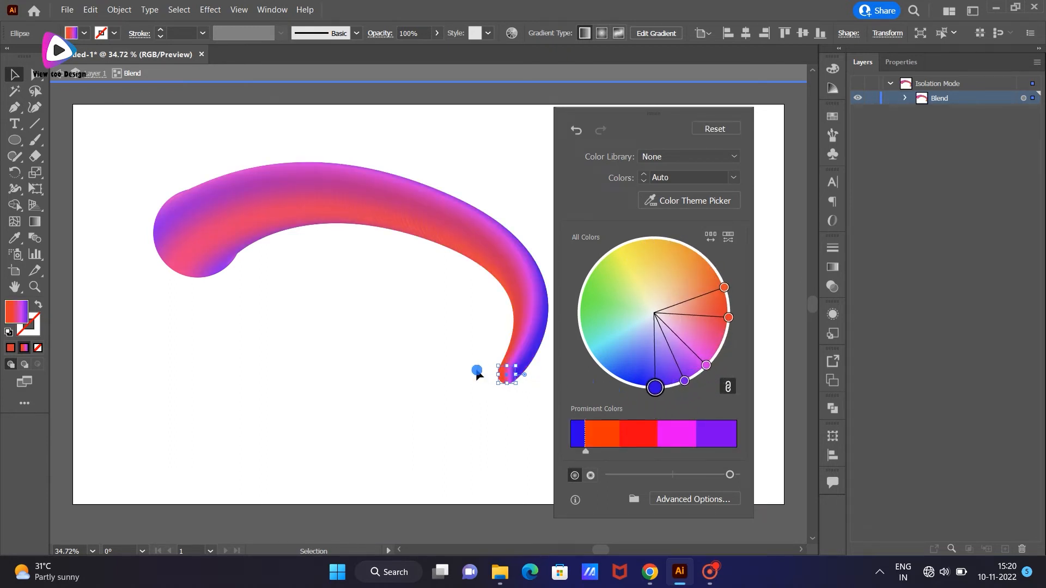
drag(459, 370, 274, 385)
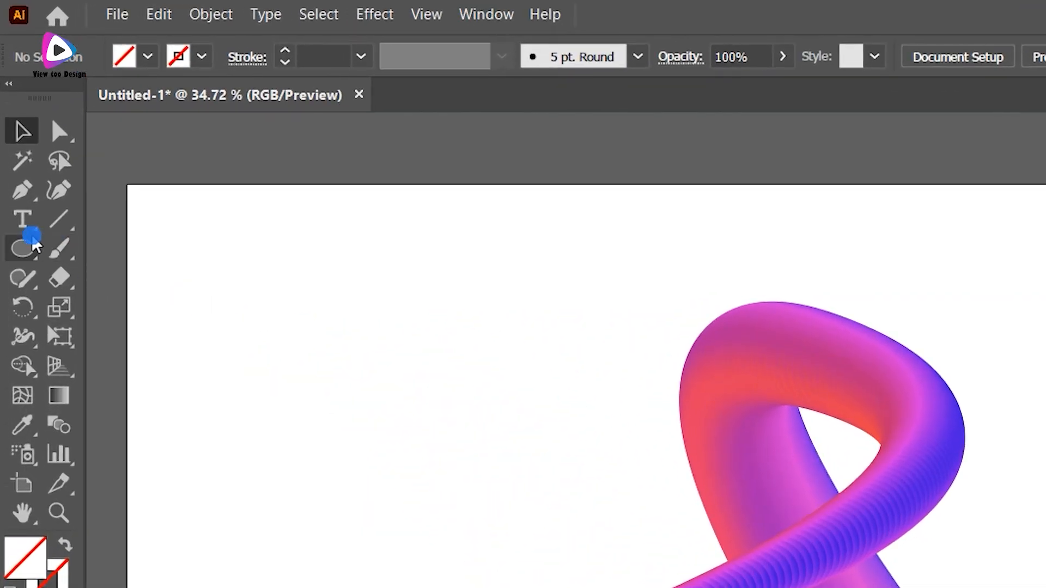
Draw a nearly square rectangle covering the whole tube, filled with the yellow-orange gradient swatch and without a stroke.
click(15, 139)
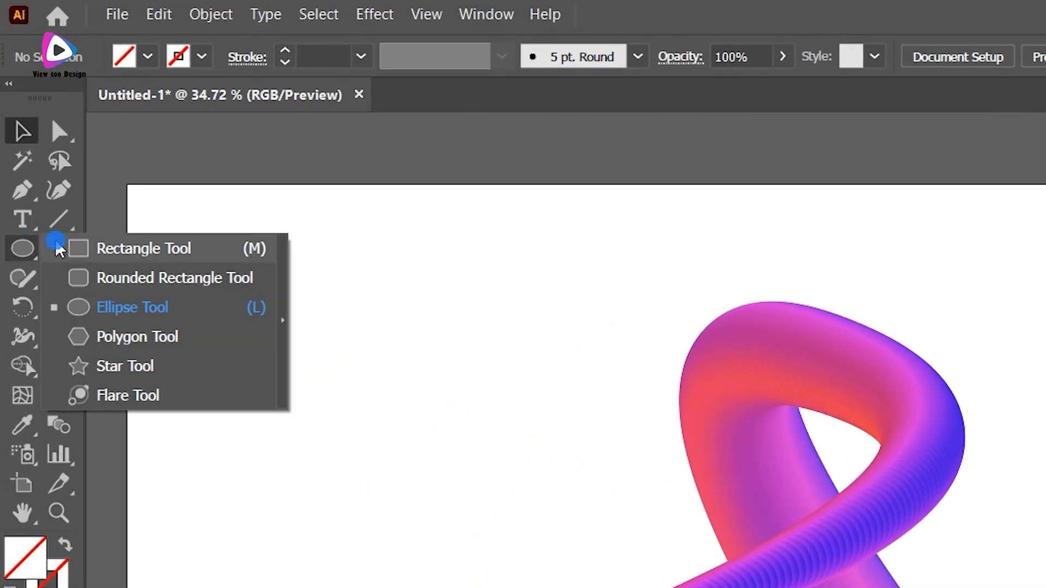
click(59, 250)
click(130, 63)
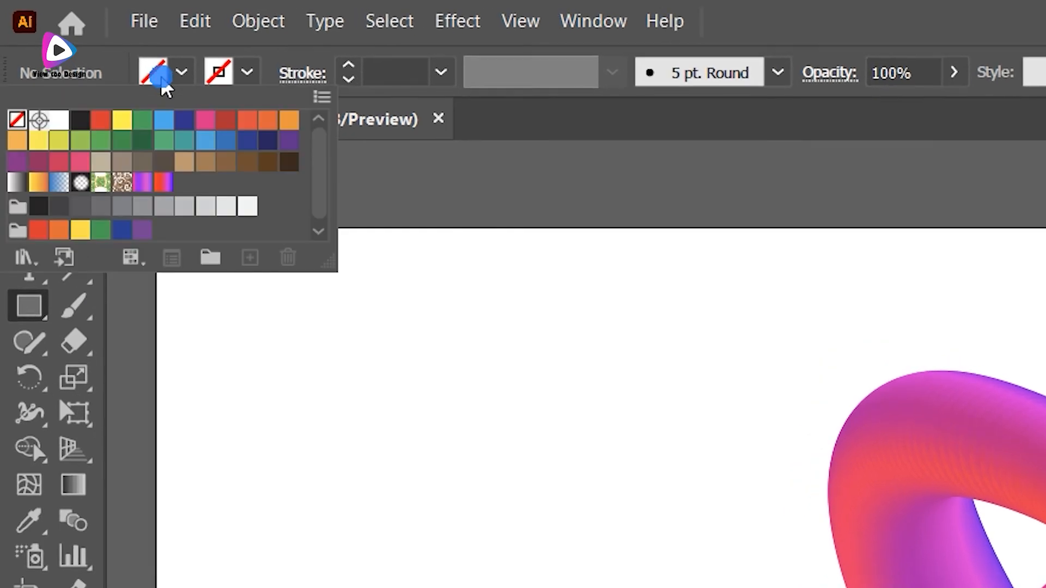
click(38, 183)
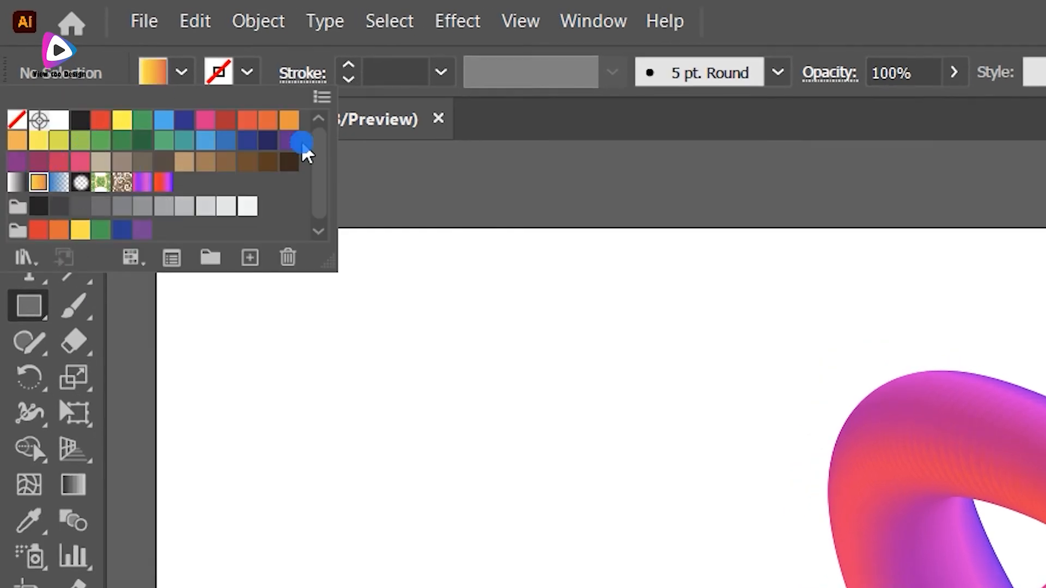
click(784, 54)
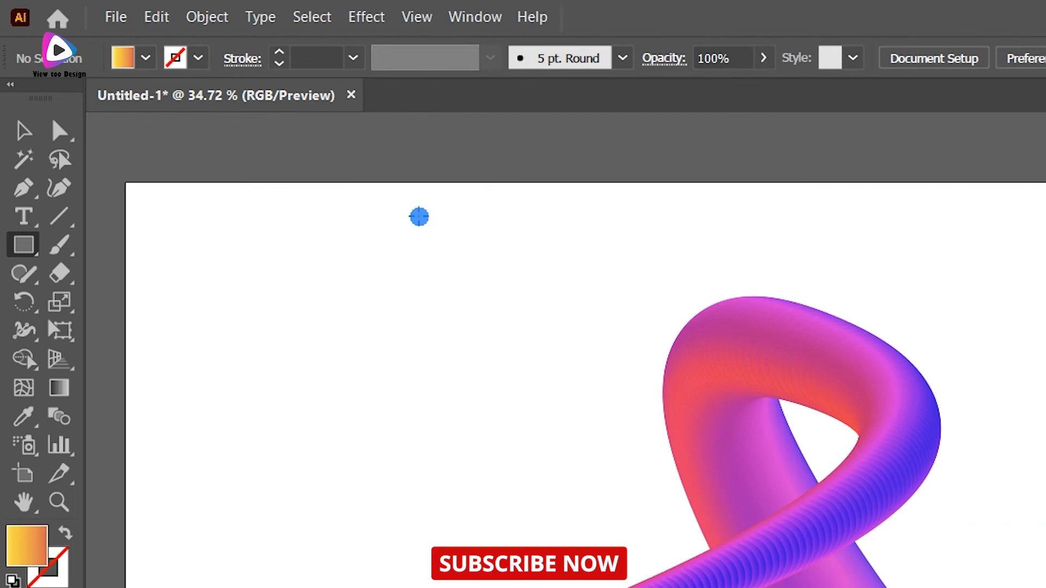
drag(507, 274, 617, 490)
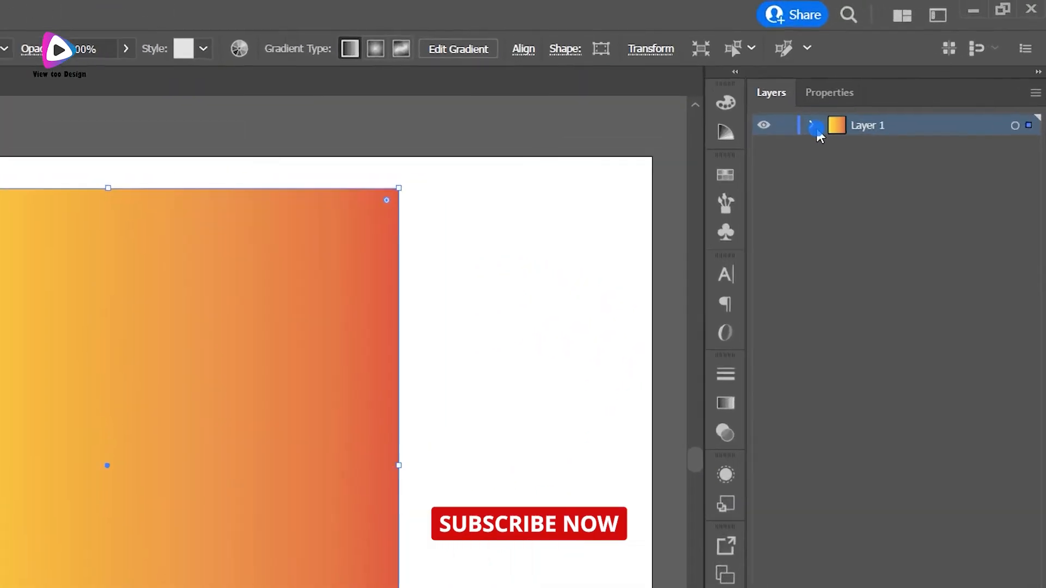
Move the rectangle below the blend in Layer 1 and copy the small end's red-magenta-blue gradient onto it with the Eyedropper.
click(889, 83)
drag(820, 239, 822, 234)
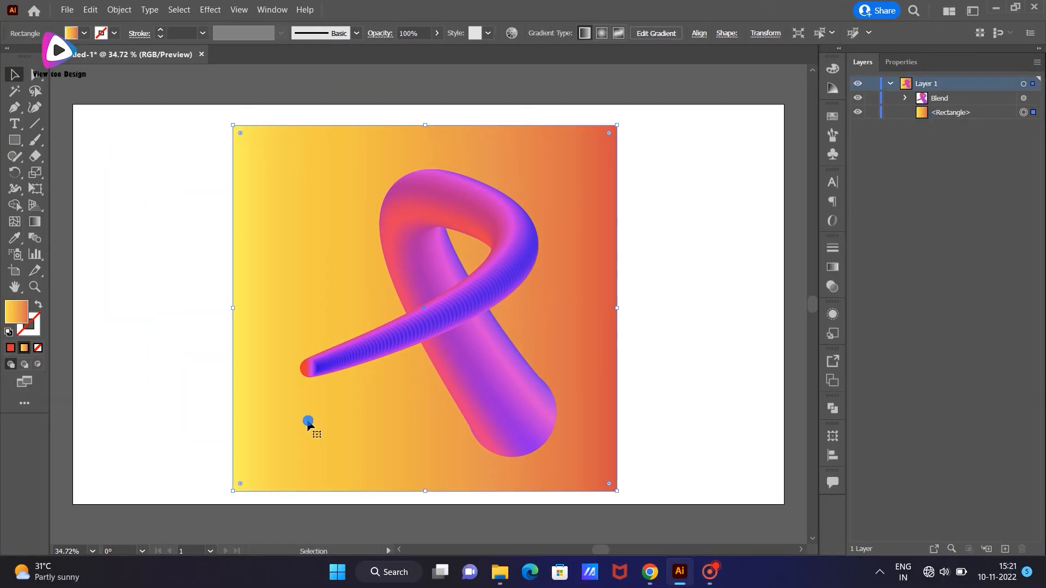
key(i)
click(313, 363)
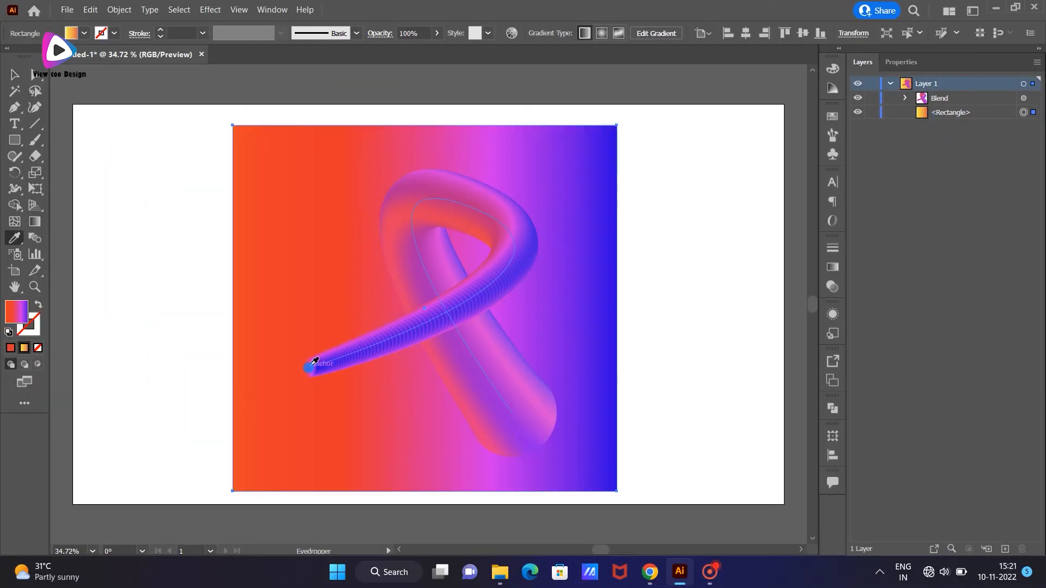
key(v)
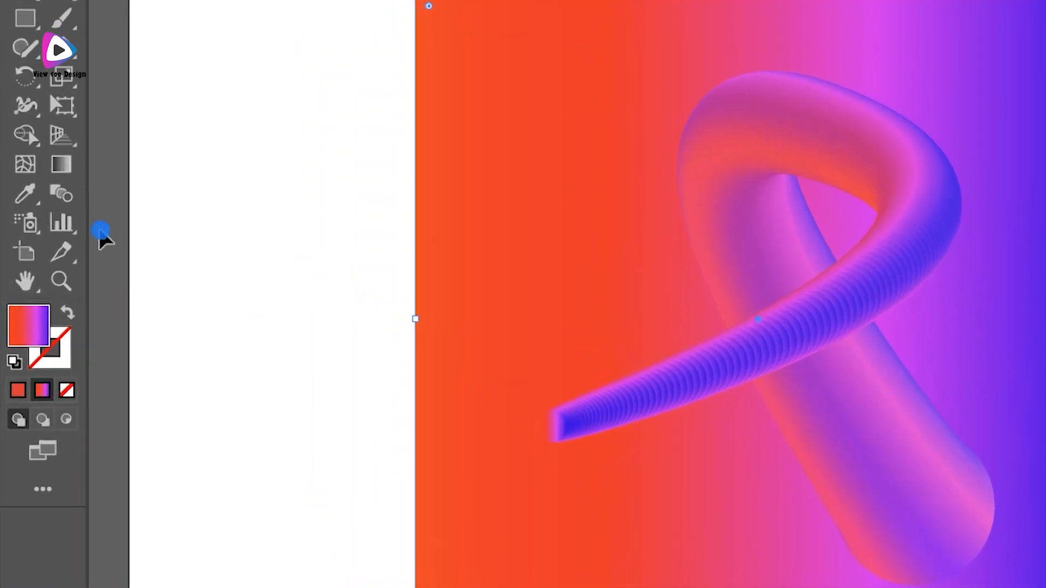
Redirect the background rectangle's gradient diagonally, running from red at the lower left to blue at the upper right corner.
click(34, 221)
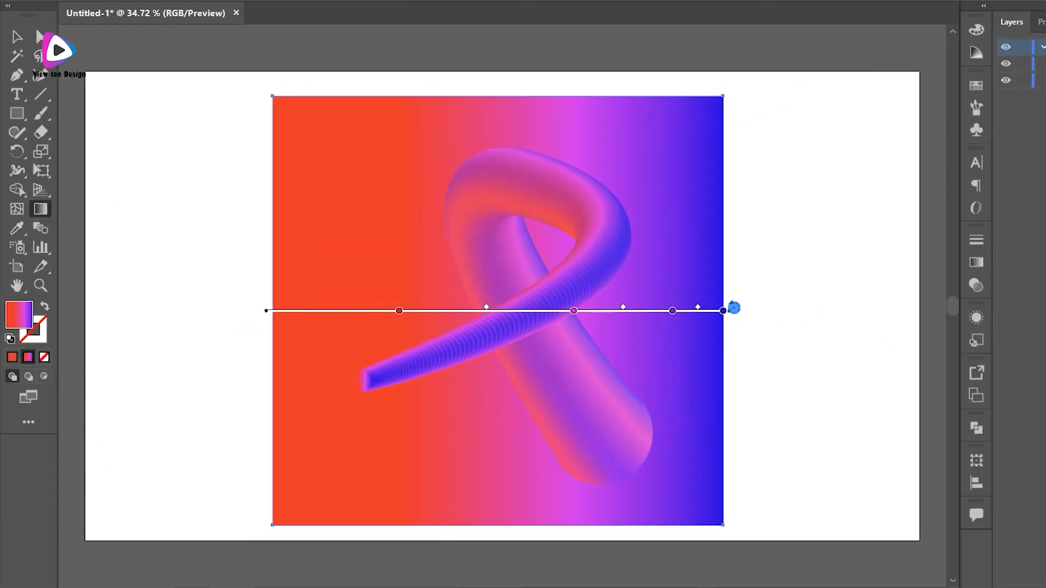
mouse_move(618, 306)
mouse_down()
mouse_move(626, 343)
mouse_move(612, 486)
mouse_move(400, 502)
mouse_move(231, 409)
mouse_move(268, 220)
mouse_move(342, 250)
mouse_move(333, 226)
mouse_up()
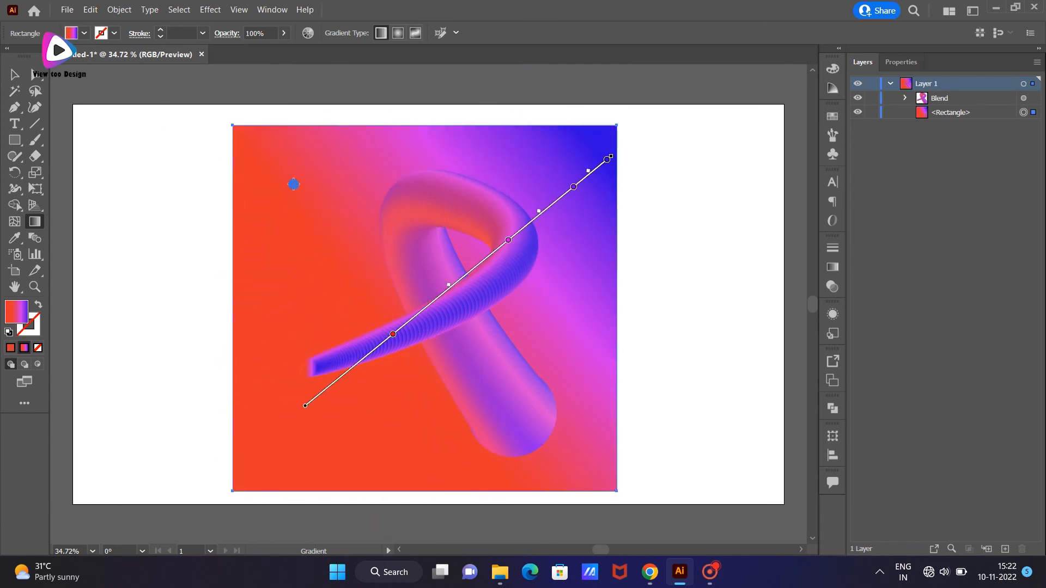
key(v)
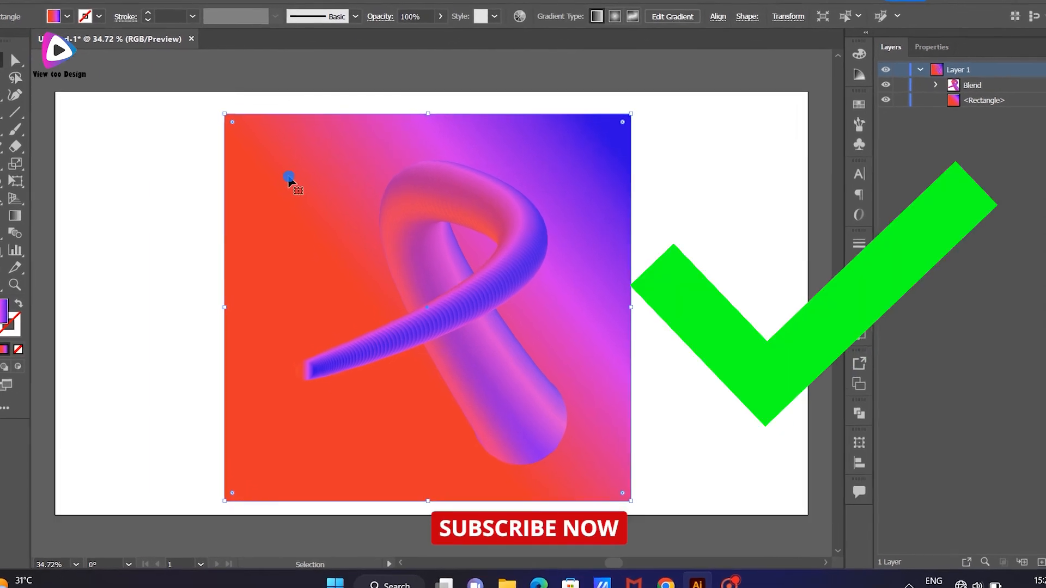